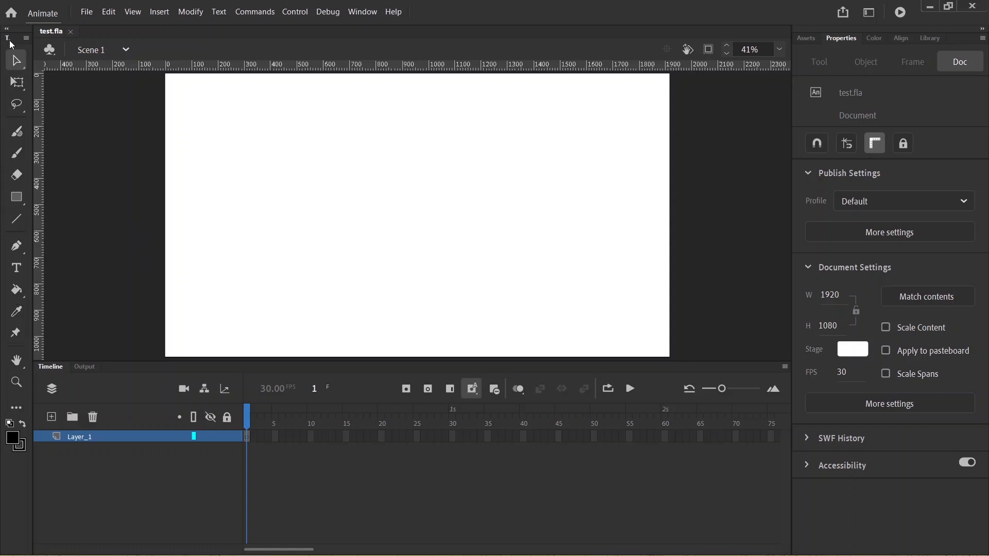
Step: Float the Tools panel over the stage, stretch it taller, narrow it to a single column and dock it back beside the stage
drag(15, 42, 116, 88)
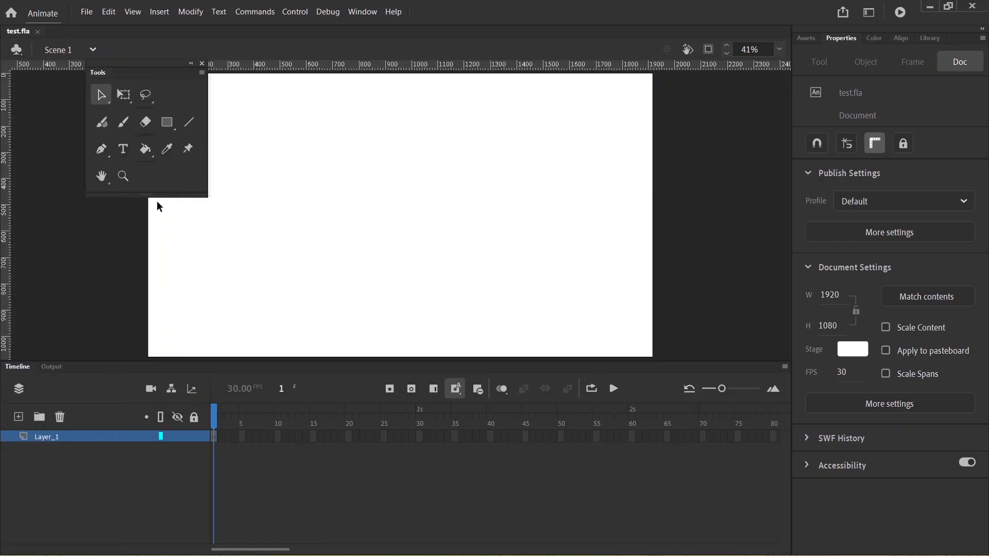
drag(163, 194, 155, 438)
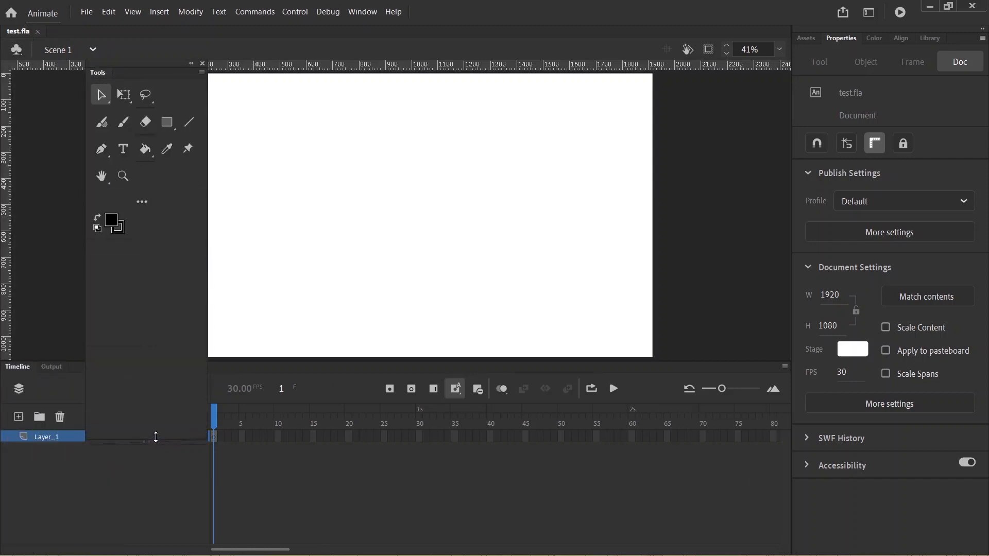
drag(208, 218, 117, 220)
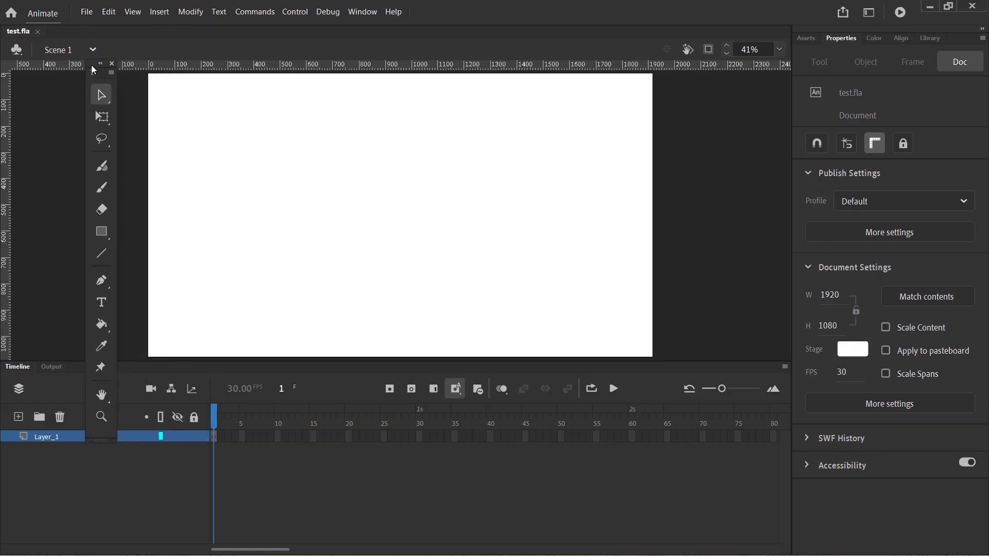
drag(94, 70, 4, 67)
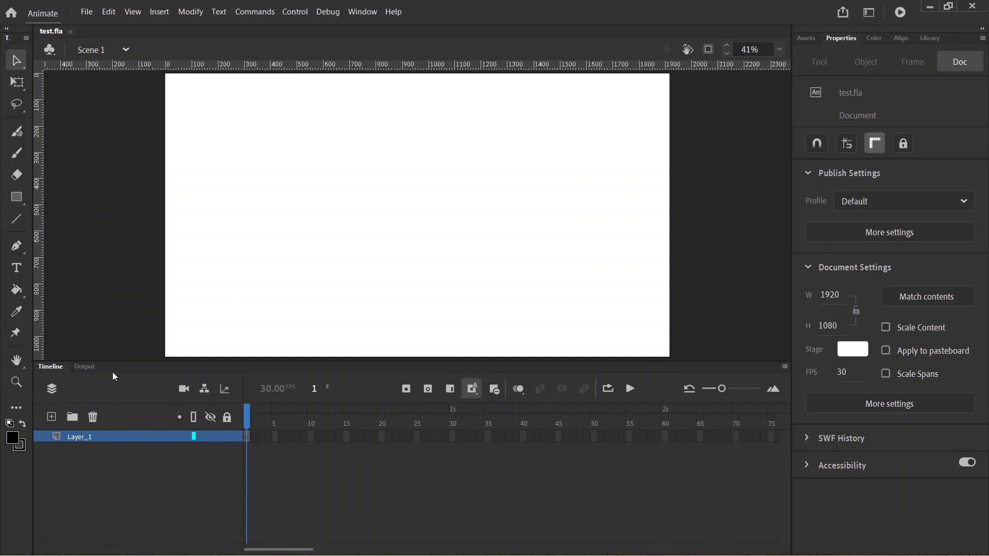
Step: Float the Timeline panel, dock it above the stage, and return it to its place below the stage
drag(115, 366, 290, 176)
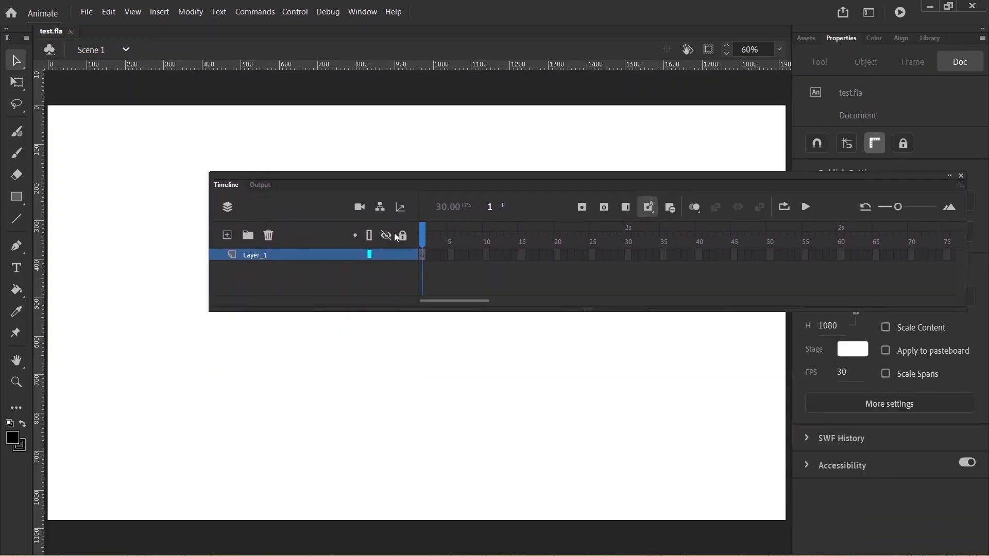
drag(339, 176, 203, 34)
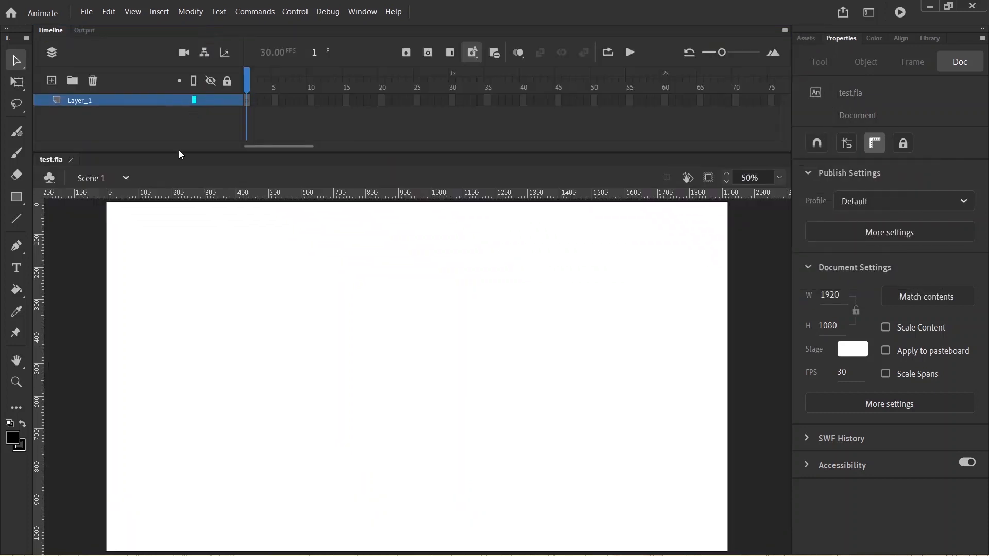
drag(116, 28, 116, 550)
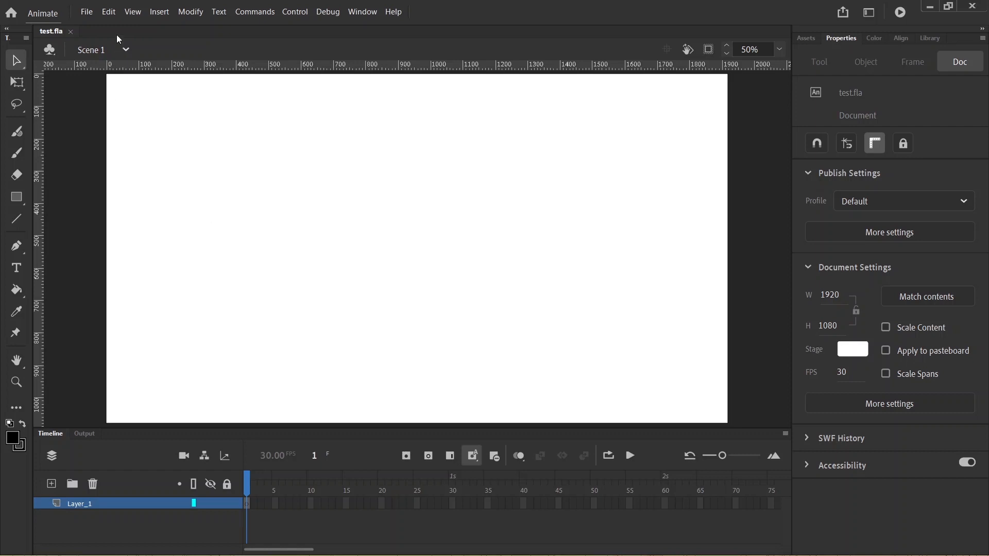
Step: Float the test.fla document window over the workspace and dock it back in its original place
drag(94, 29, 218, 142)
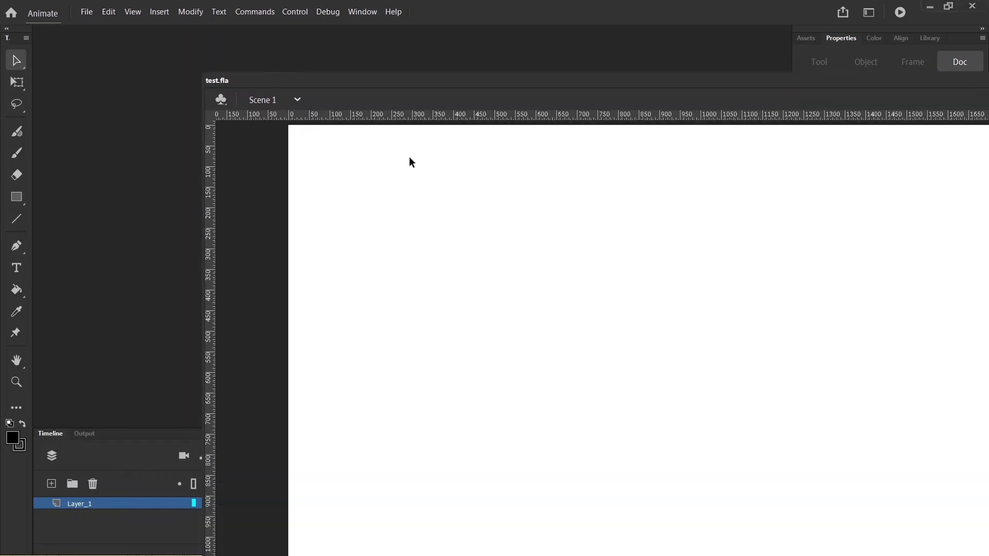
drag(305, 79, 153, 31)
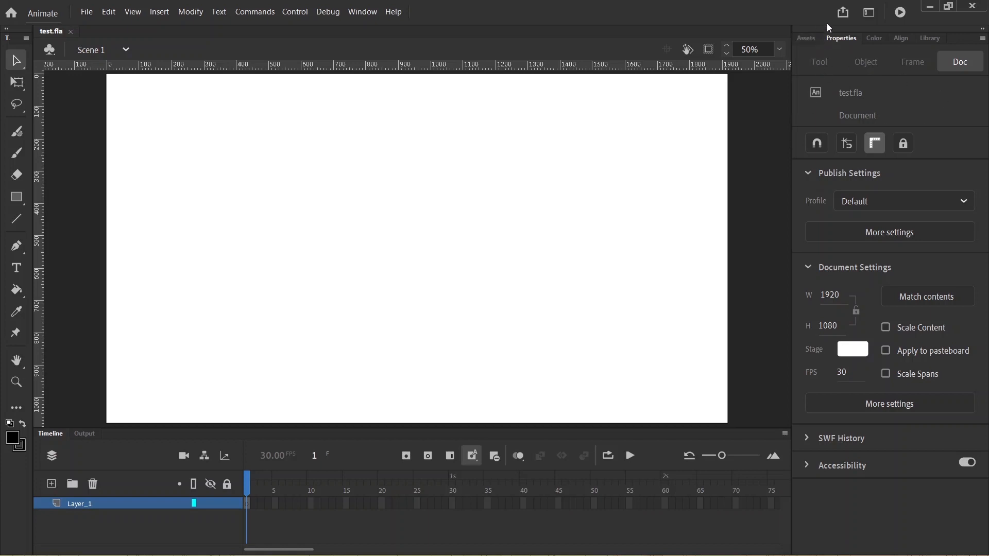
Step: Undock the Properties panel group and the Tools panel, leaving both floating over the stage
drag(826, 29, 961, 105)
drag(21, 43, 166, 80)
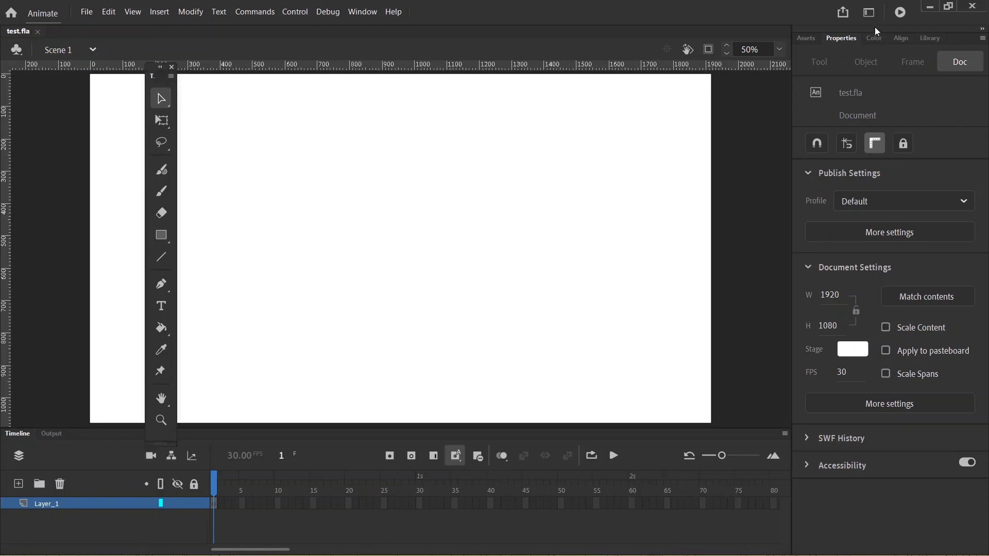
drag(877, 28, 496, 171)
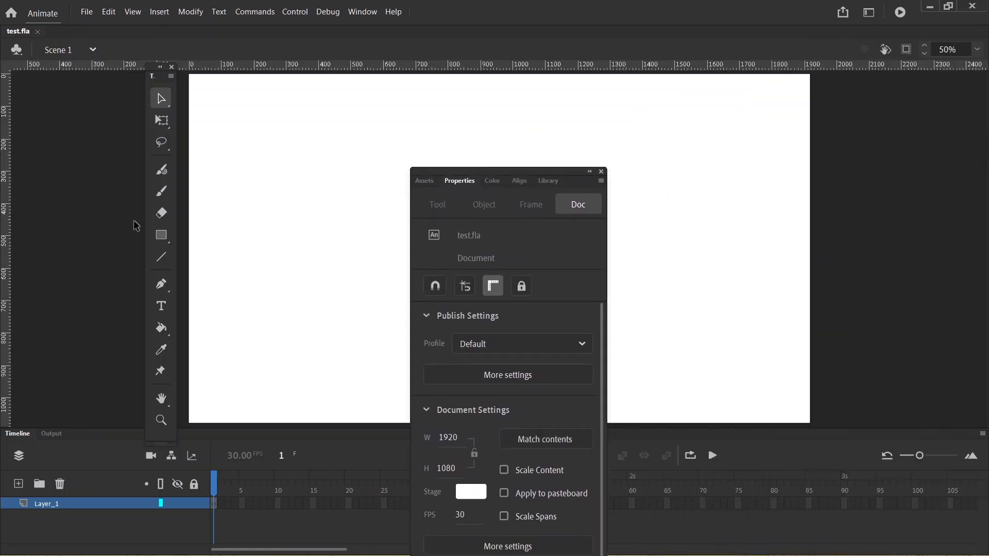
drag(150, 68, 258, 93)
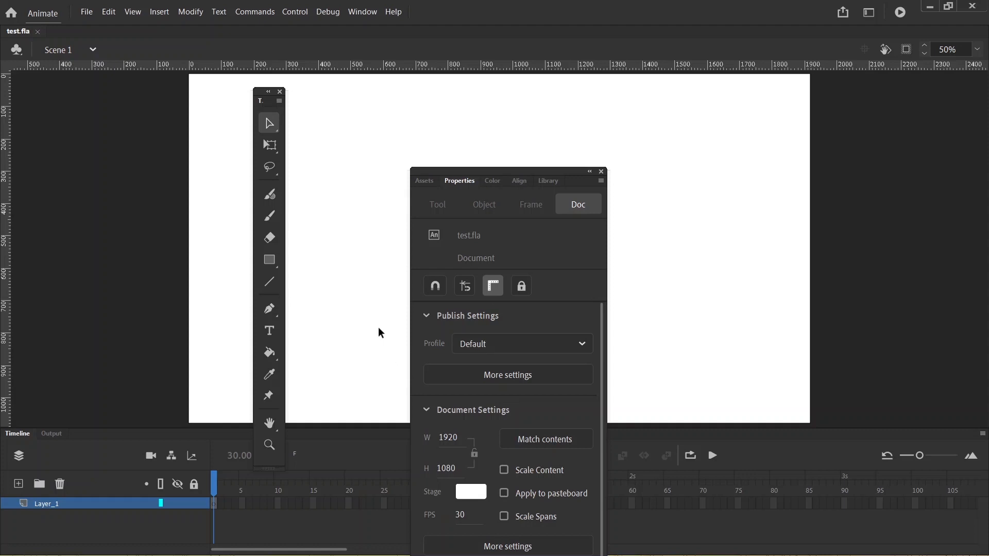
Step: Reset the Basic workspace to its original layout and show the Properties panel
click(364, 13)
mouse_move(388, 466)
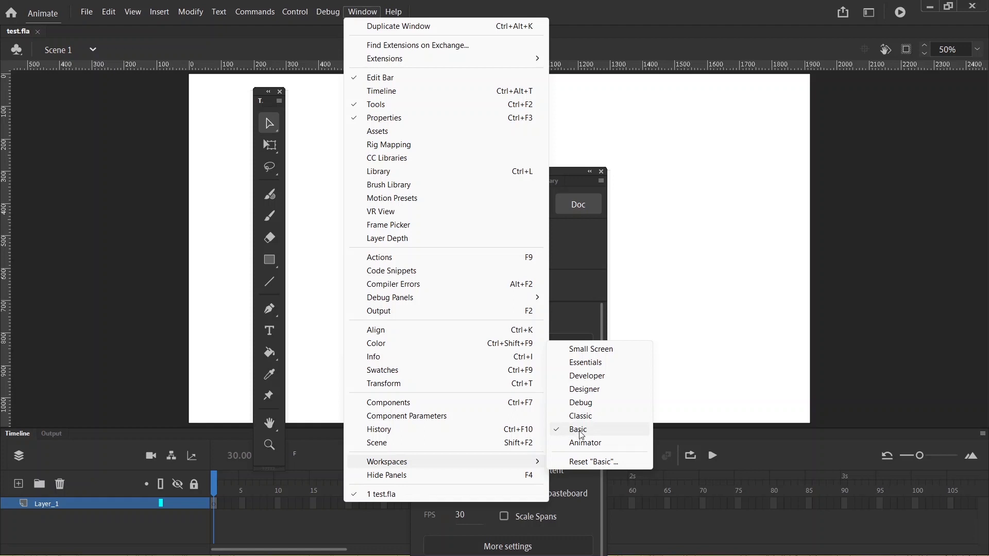
click(586, 464)
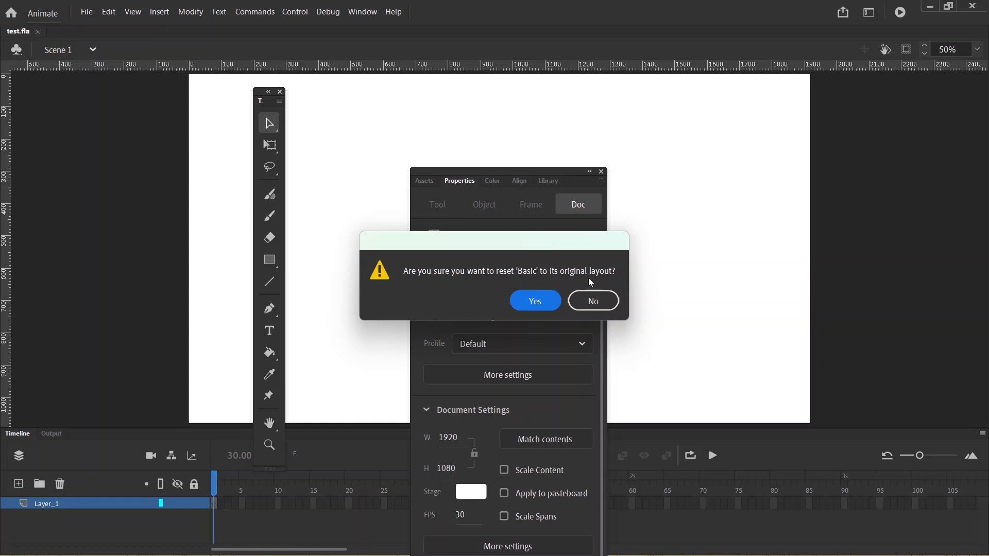
click(535, 301)
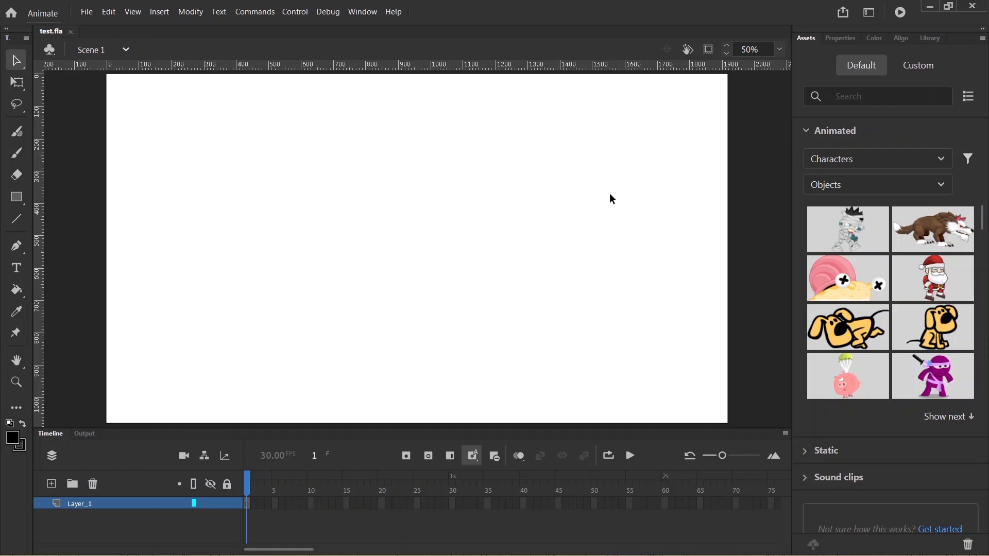
click(833, 42)
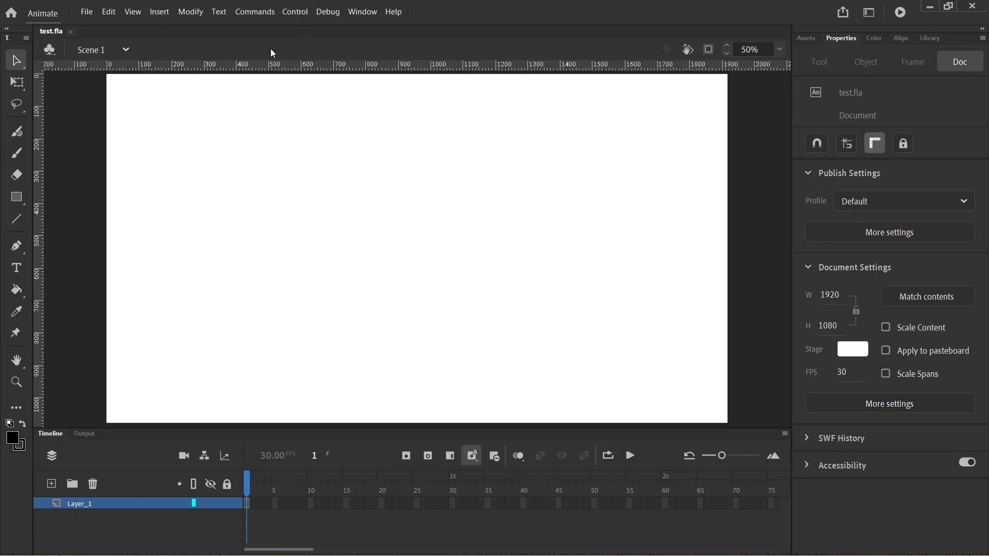
Step: Switch to the Small Screen workspace and make the Timeline panel slightly taller
click(367, 12)
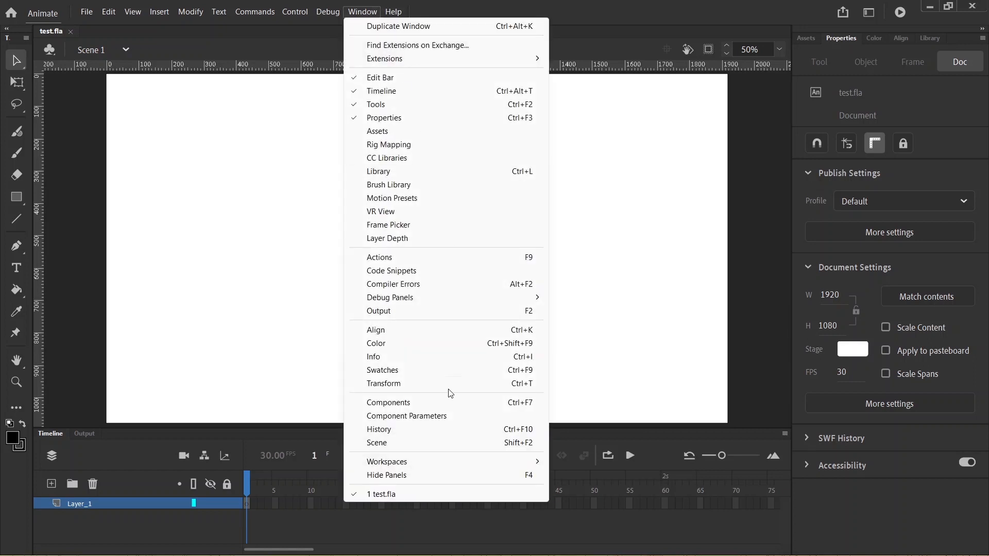
mouse_move(422, 461)
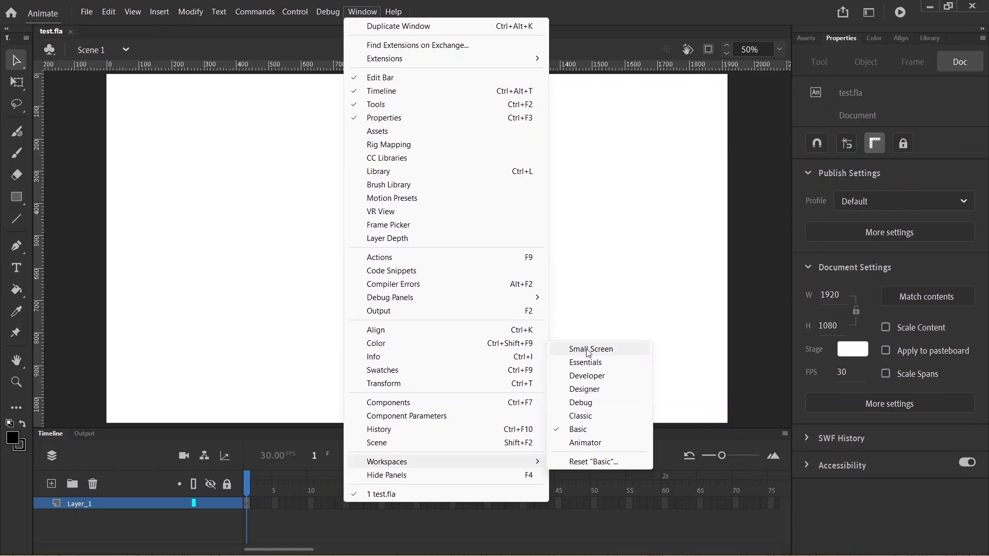
click(603, 353)
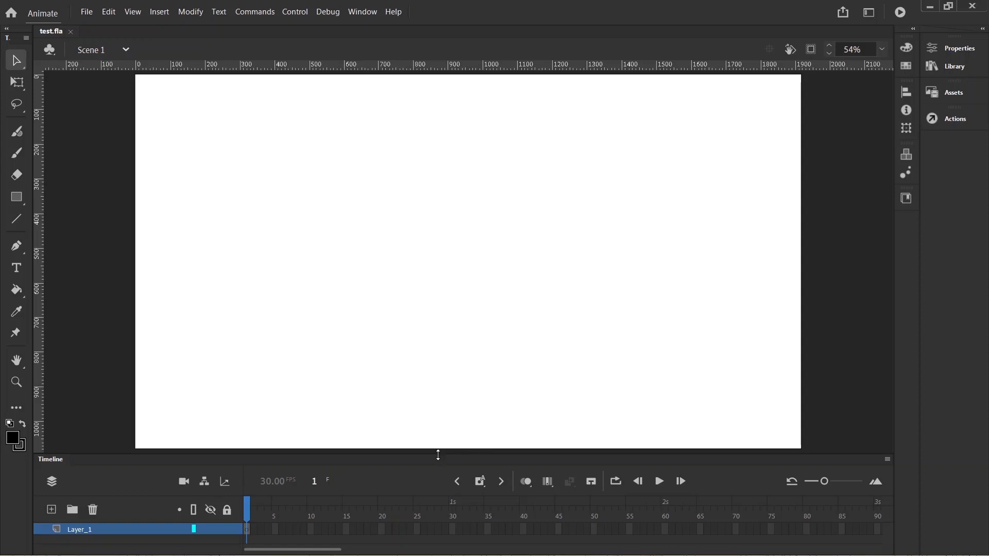
drag(438, 455, 430, 258)
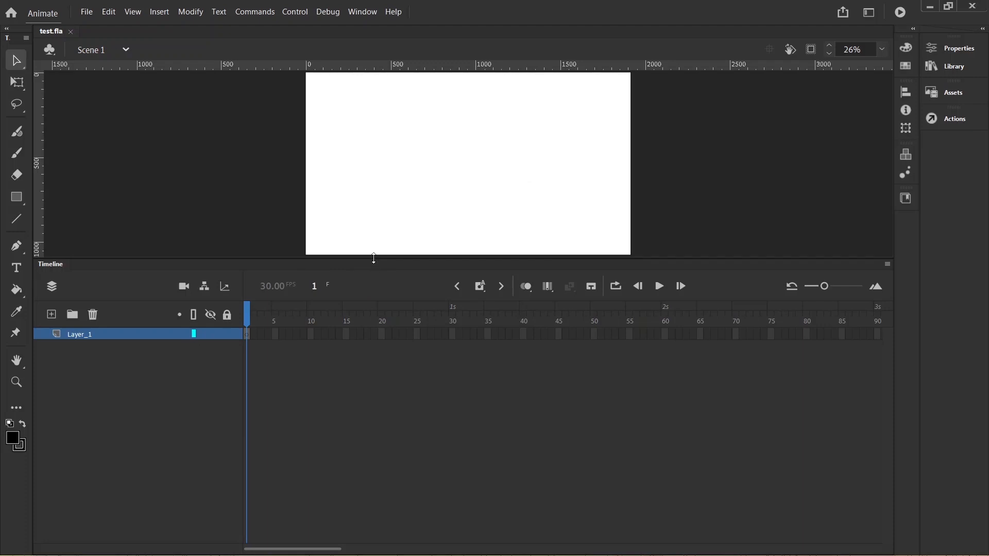
drag(374, 259, 366, 427)
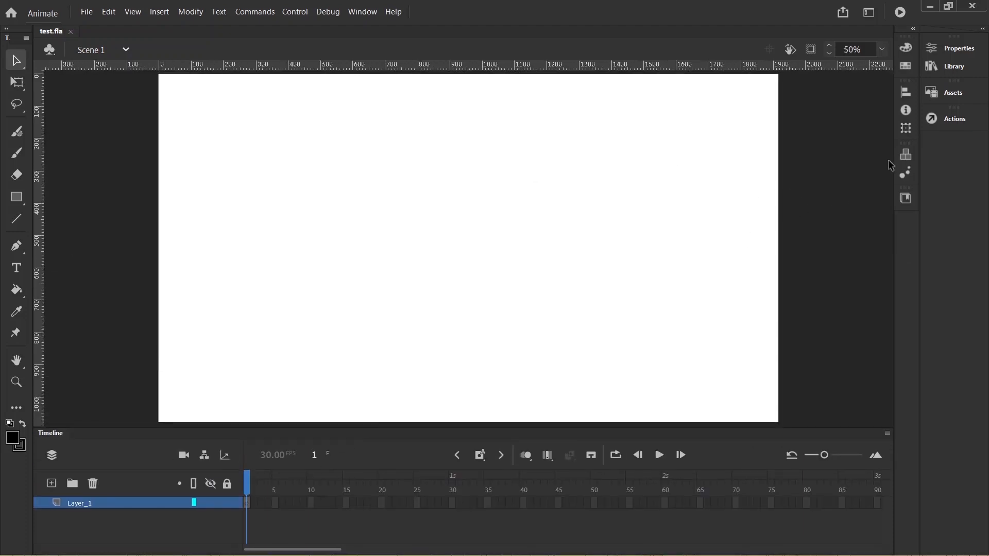
mouse_move(891, 164)
mouse_down()
mouse_move(656, 155)
mouse_move(886, 171)
mouse_up()
Step: Switch the layout to the Essentials workspace
click(362, 11)
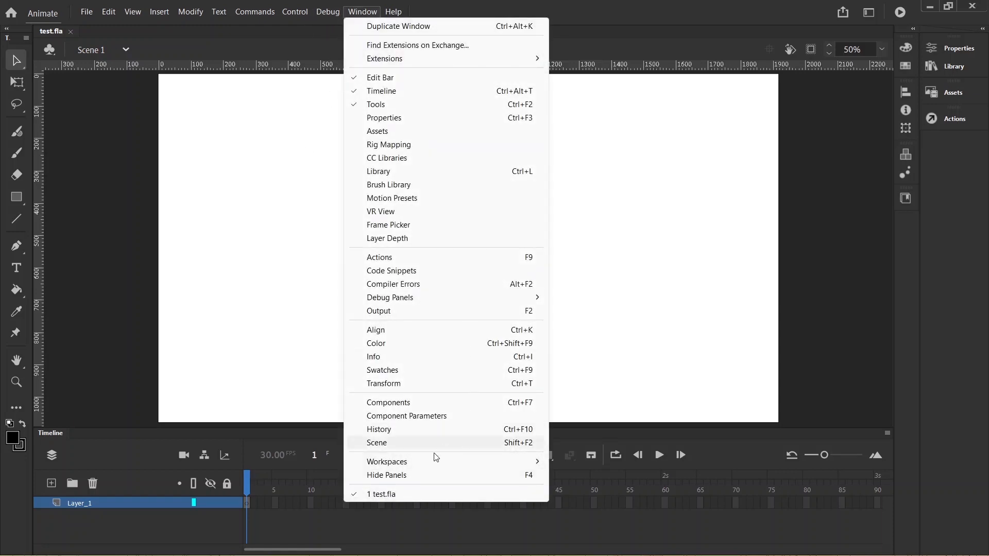
mouse_move(408, 460)
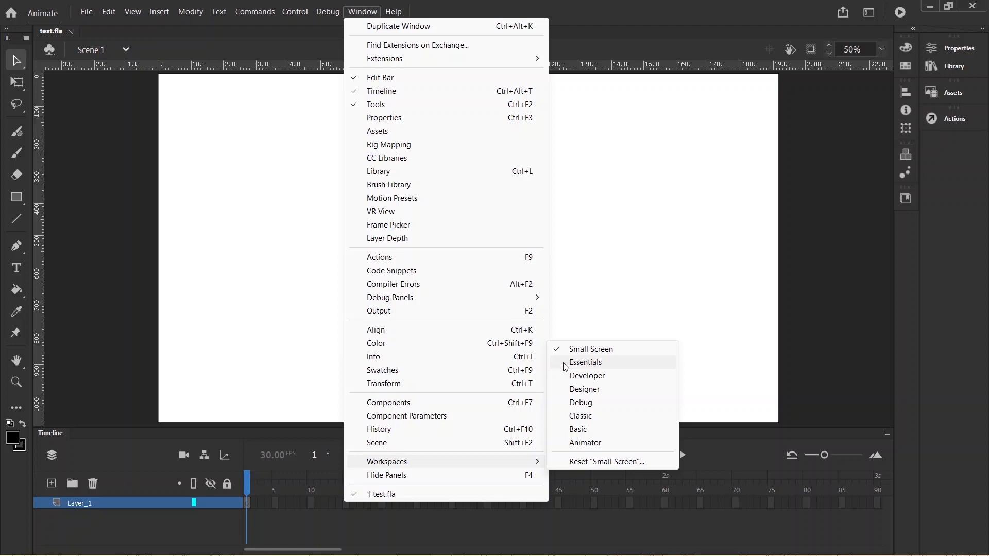
click(593, 368)
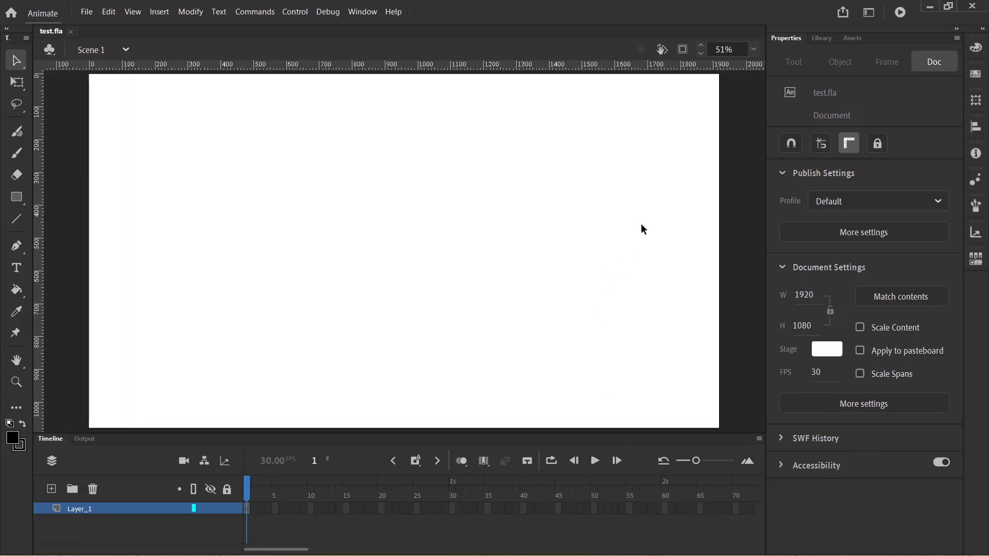
Step: Look through the collapsed panels, including Color, Swatches, Transform, Align and Motion Presets, and collapse them again
click(984, 49)
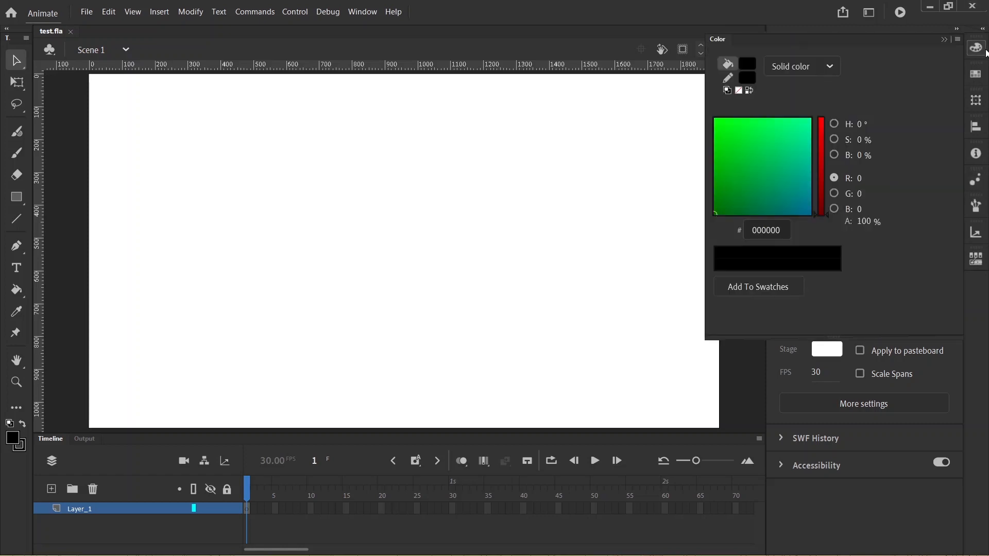
click(979, 75)
click(979, 107)
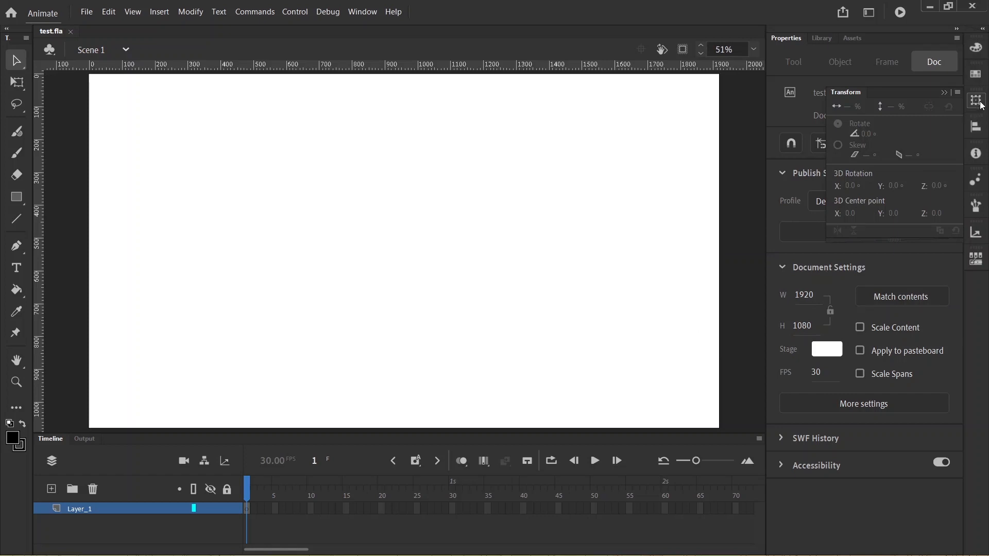
click(979, 128)
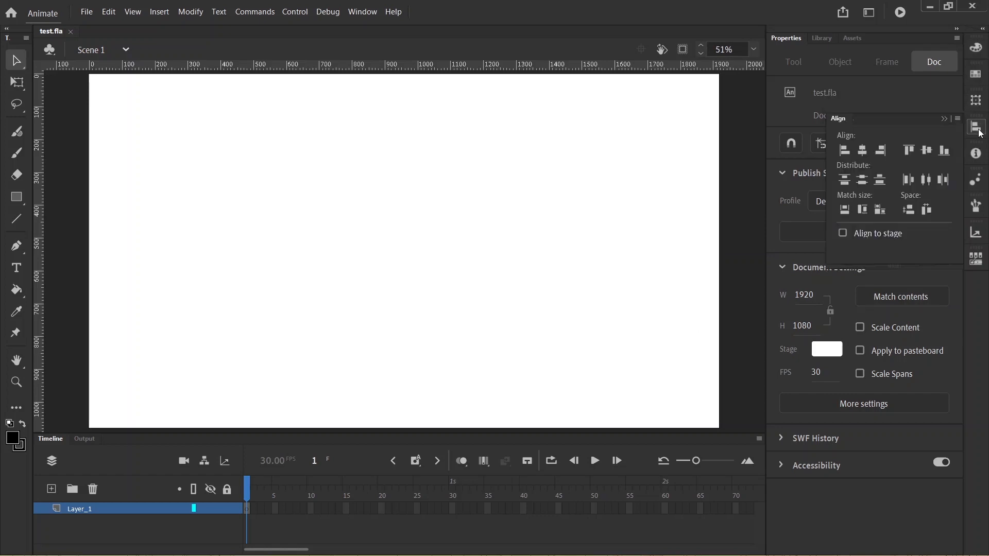
click(978, 207)
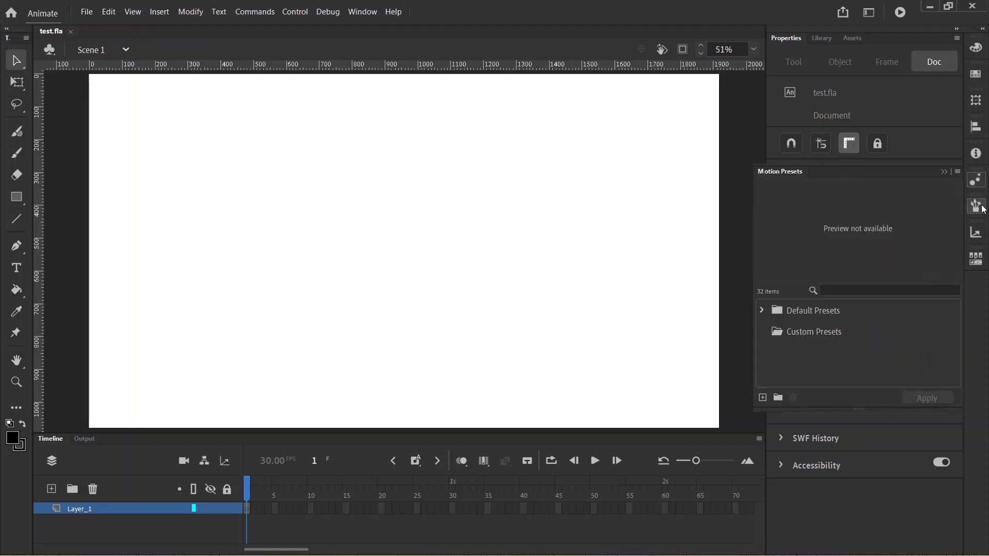
click(981, 48)
click(982, 48)
click(981, 48)
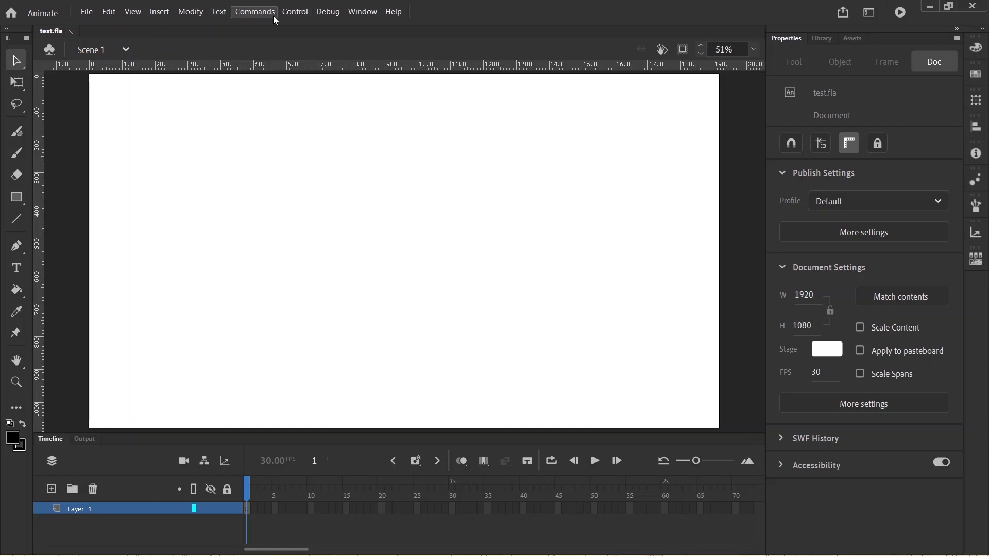
Step: Switch to the Developer workspace, then expand and collapse the Video and User Interface component folders
click(363, 12)
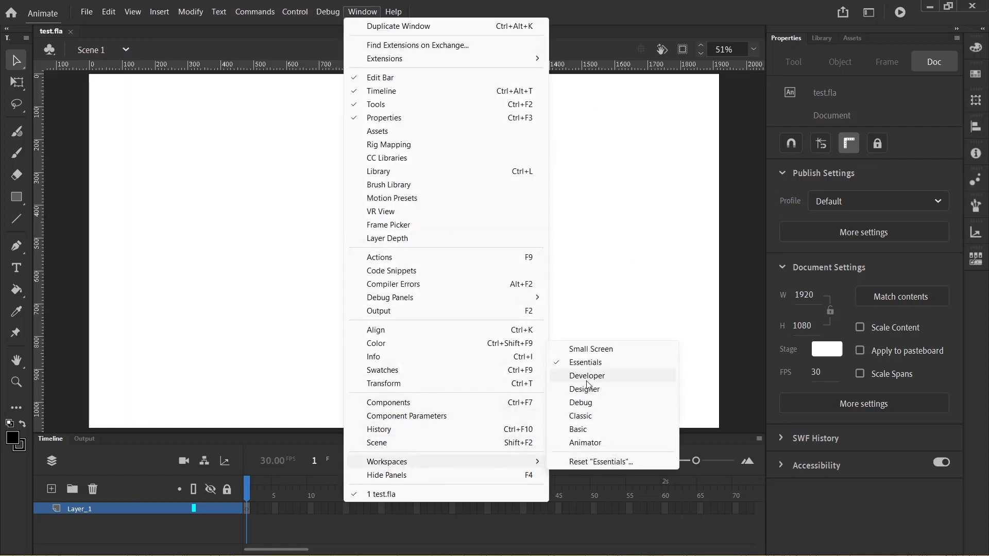
click(587, 377)
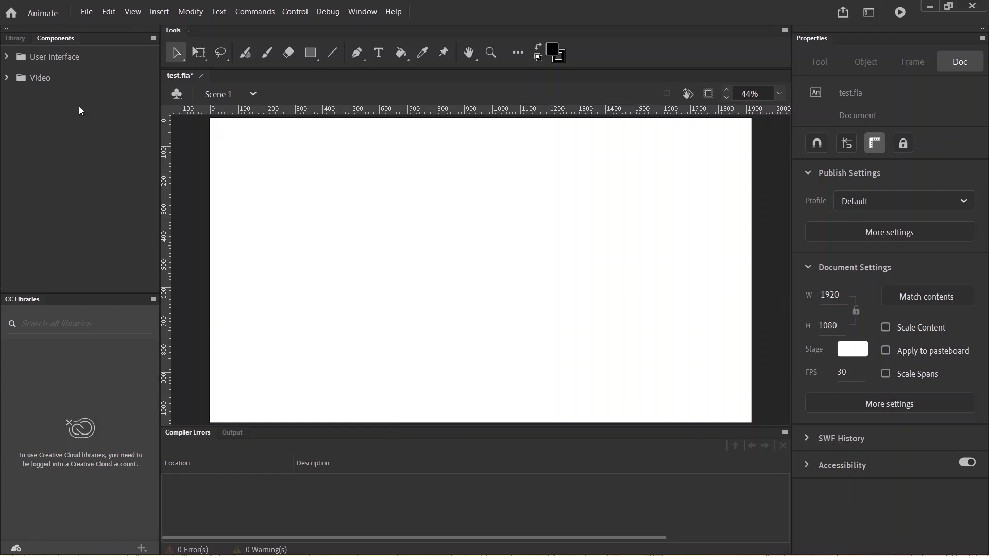
click(8, 79)
click(8, 78)
click(7, 57)
click(8, 57)
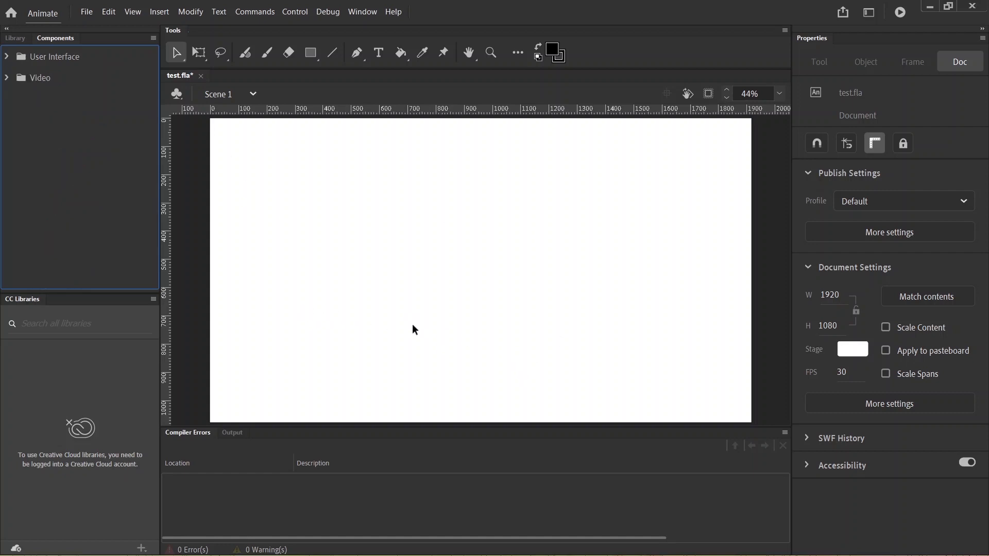
Step: Switch the layout to the Designer workspace
click(363, 11)
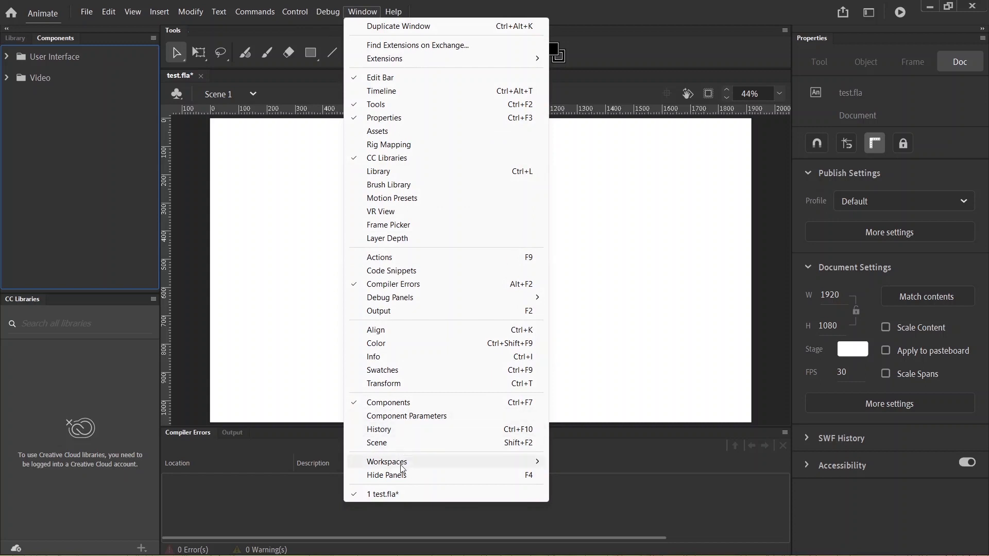
mouse_move(402, 465)
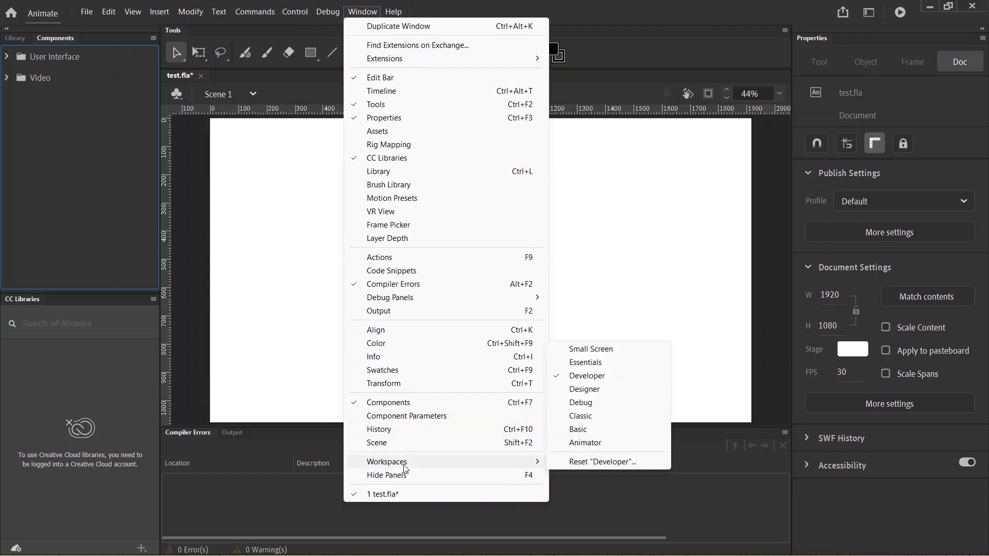
click(583, 392)
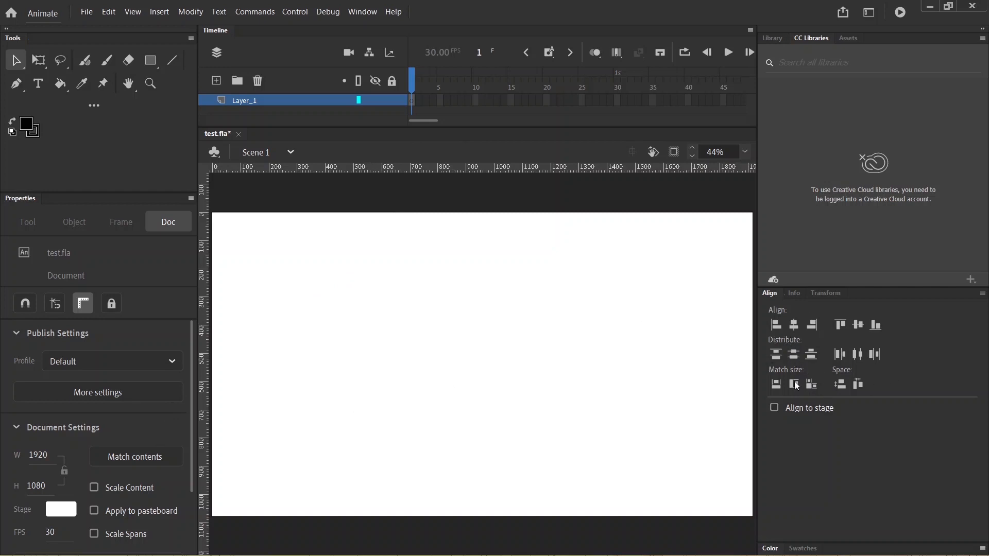
Step: Look at the Transform panel in the Designer workspace and return to the Align panel
click(826, 294)
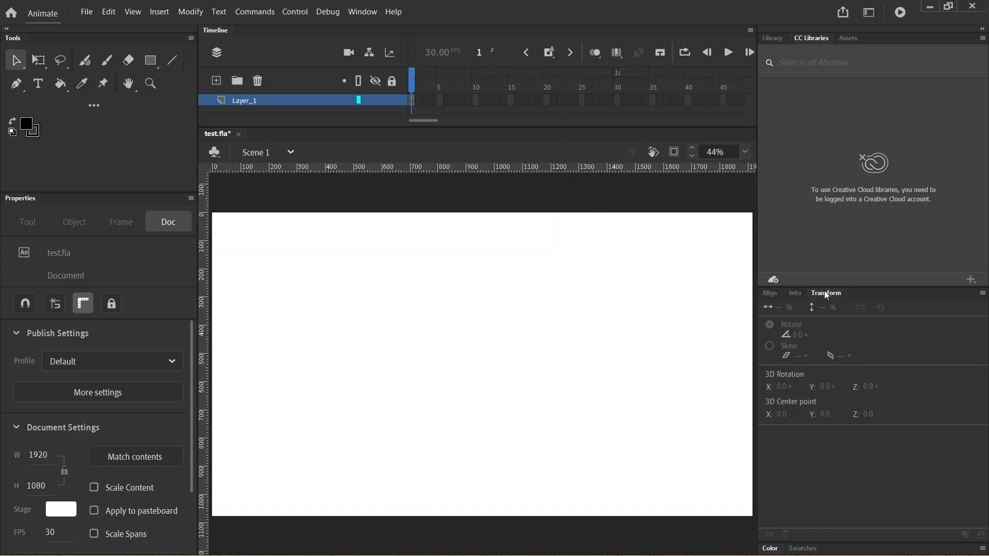
click(769, 294)
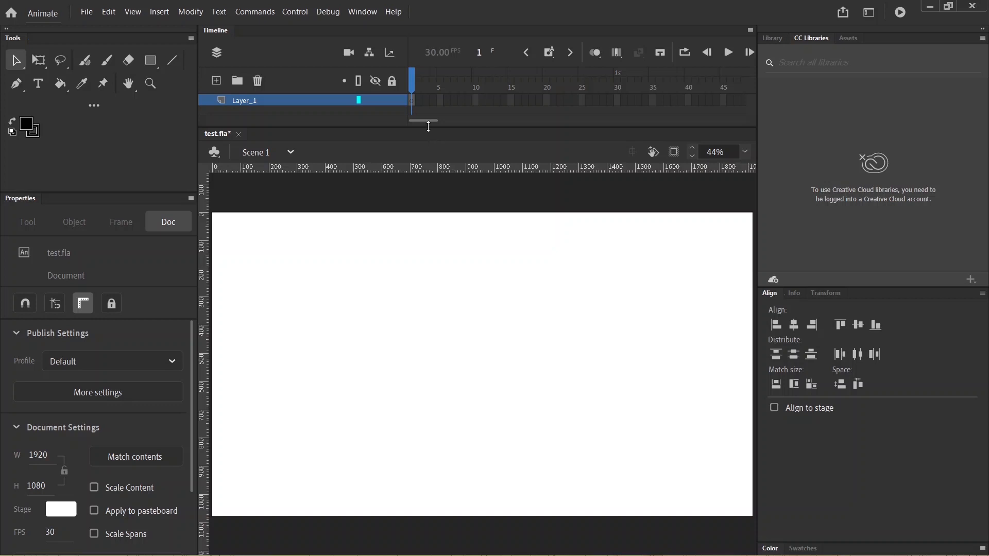
Step: Collapse the Timeline panel, expand it again, and reduce its height to leave more room for the stage
drag(428, 128, 424, 107)
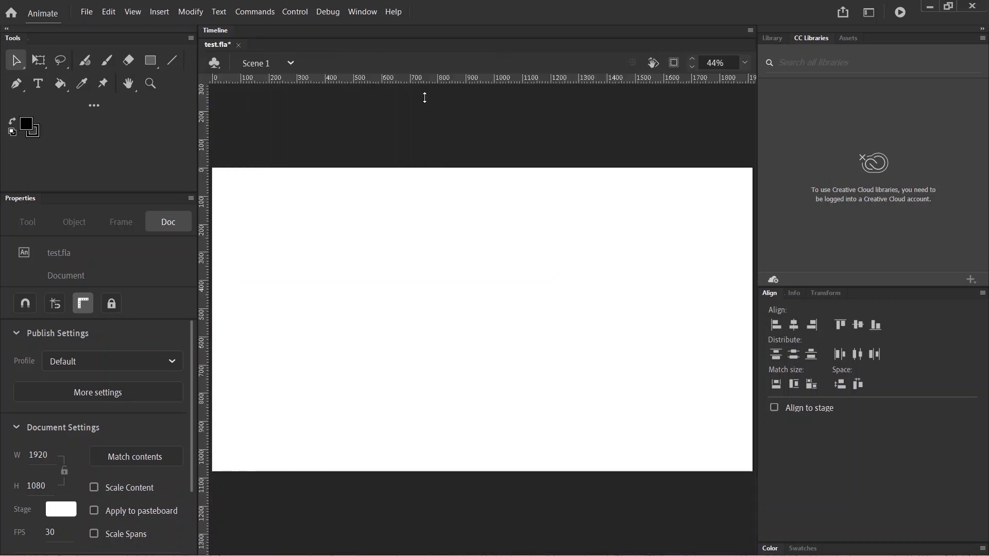
click(340, 31)
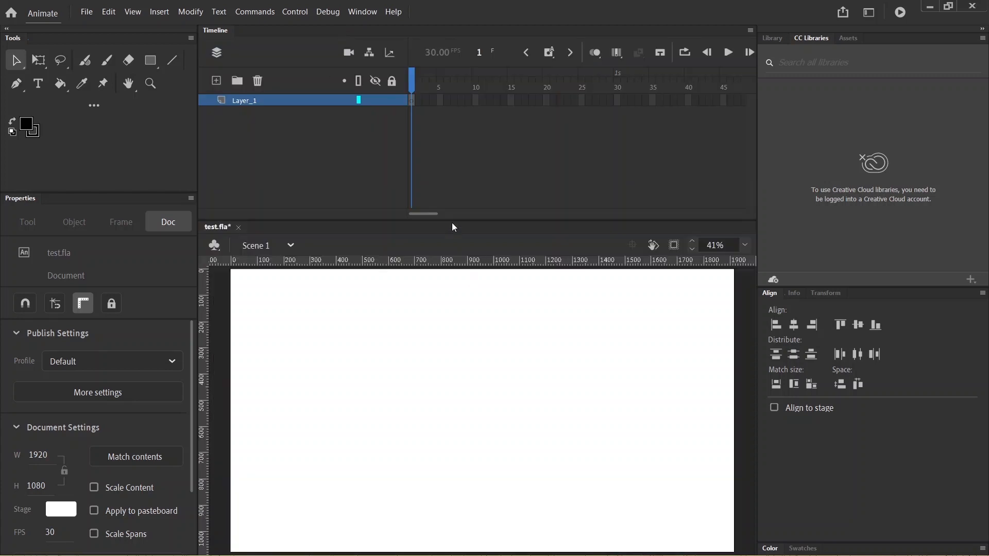
drag(452, 221, 456, 147)
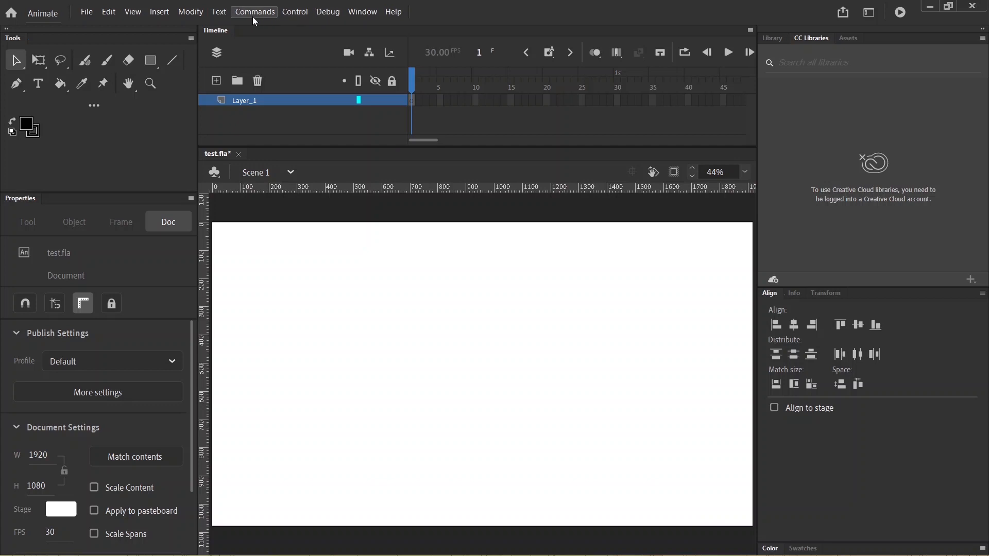
Step: Switch the layout to the Debug workspace
click(363, 10)
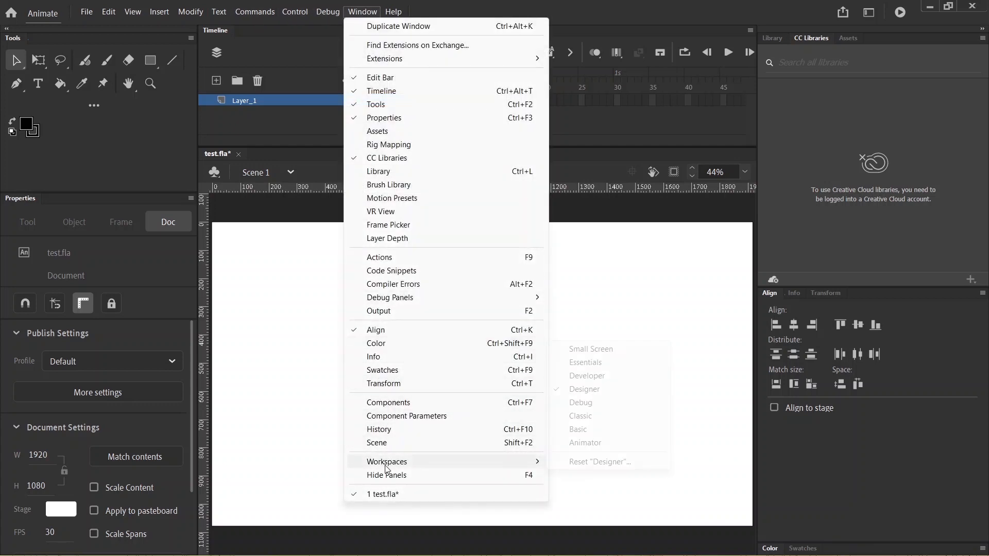
click(590, 405)
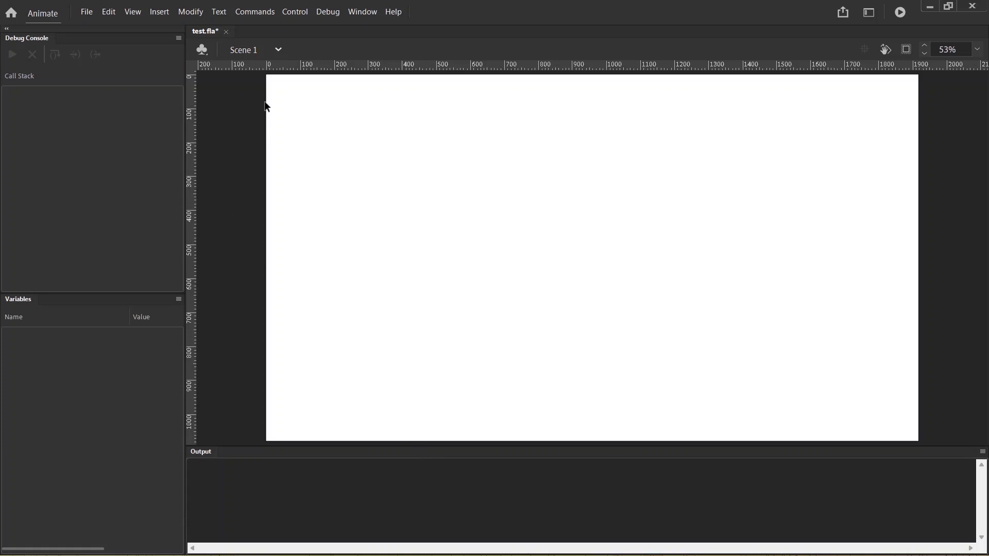
Step: Switch the layout to the Classic workspace and dock the Timeline panel below the stage
click(363, 14)
mouse_move(407, 462)
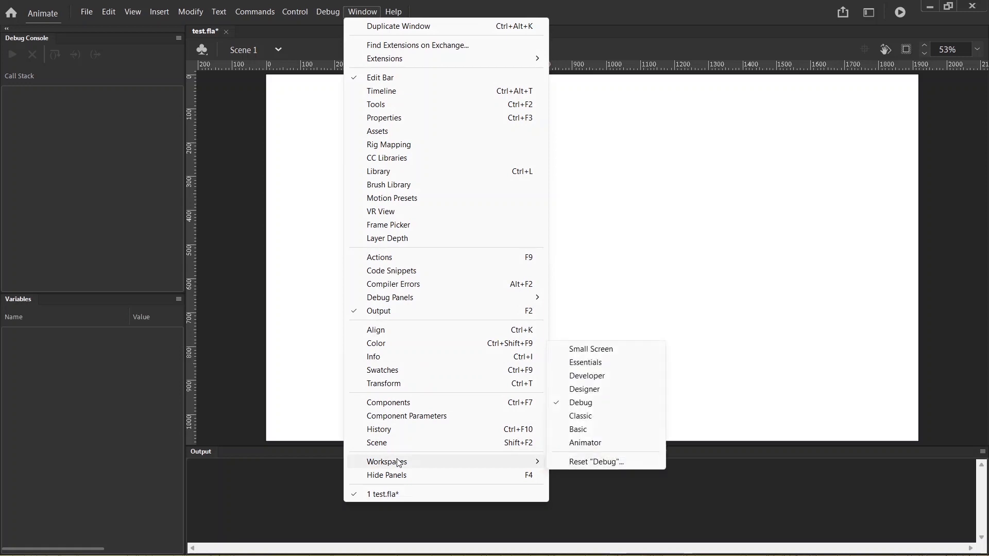
click(580, 416)
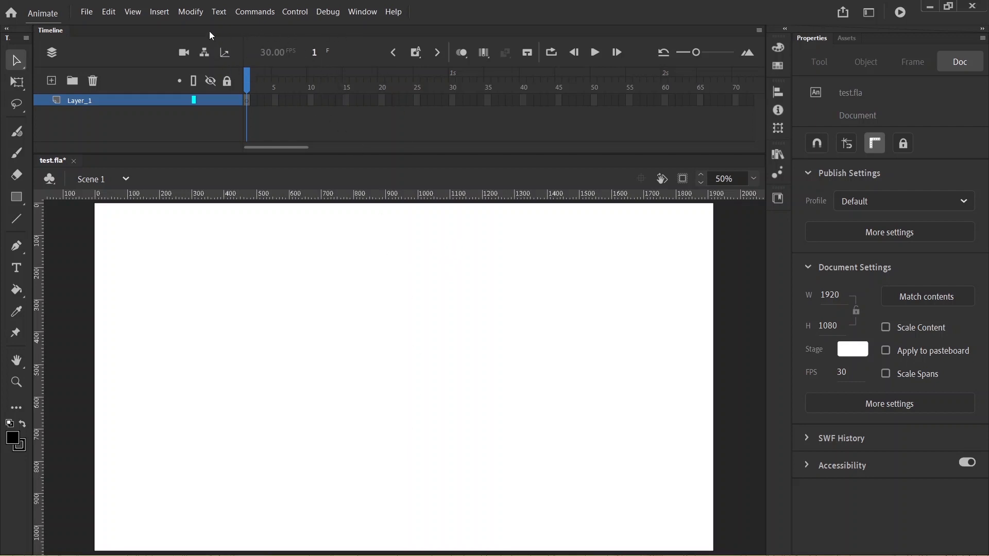
drag(209, 38, 221, 260)
drag(229, 469, 213, 544)
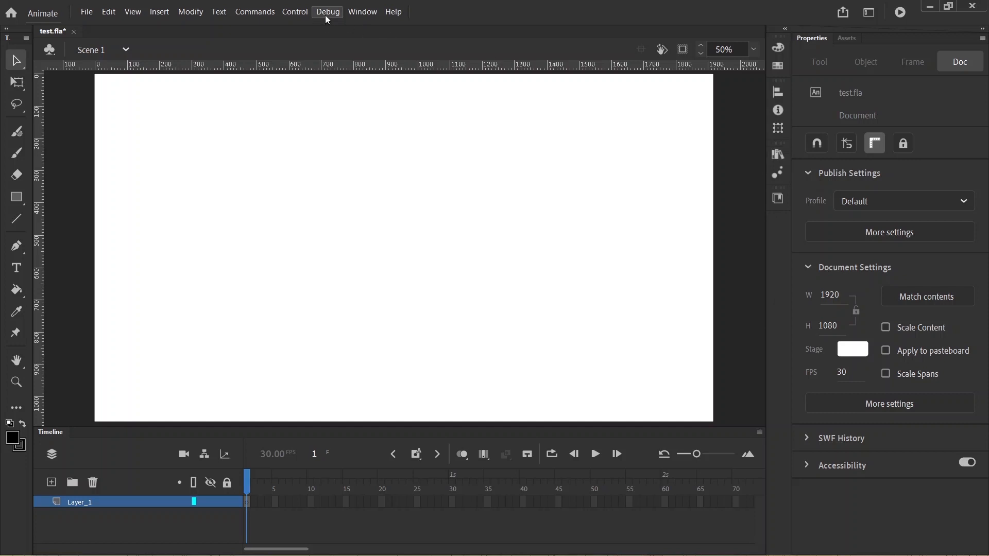
Step: Switch the layout to the Animator workspace
click(369, 13)
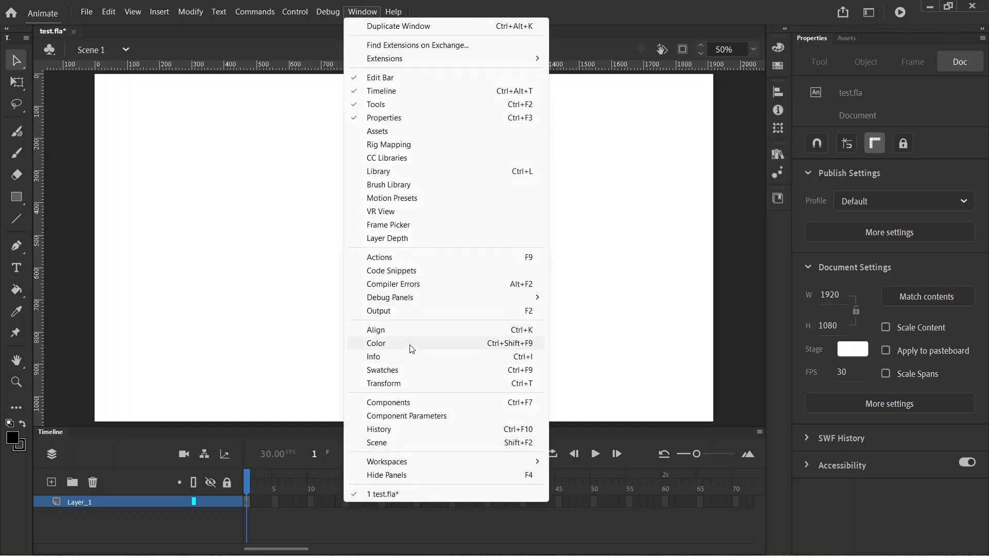
mouse_move(405, 464)
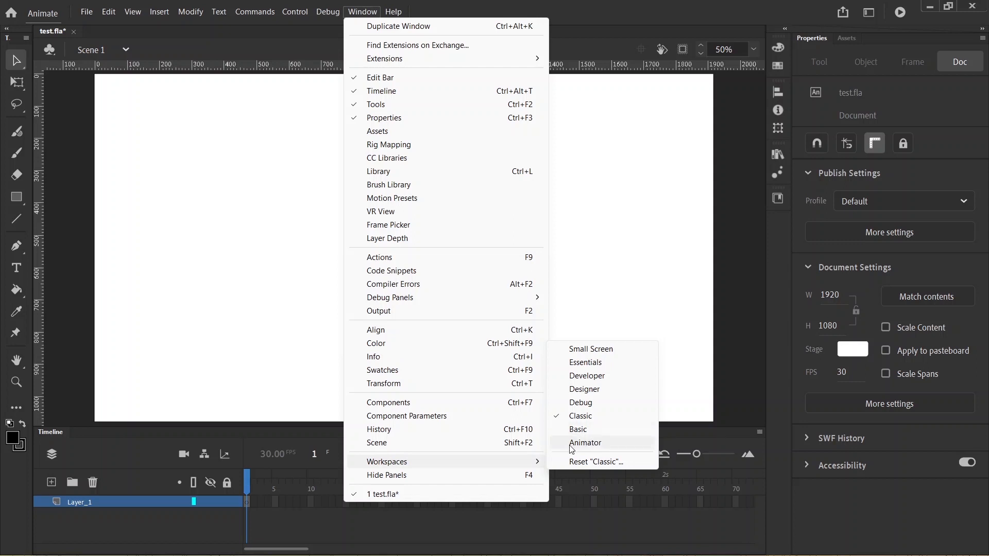
click(585, 443)
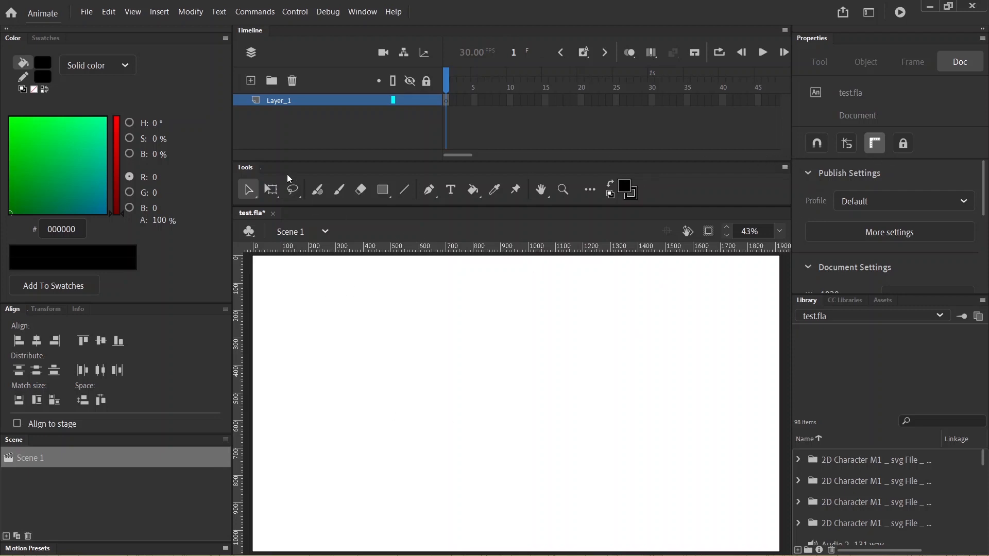
click(370, 14)
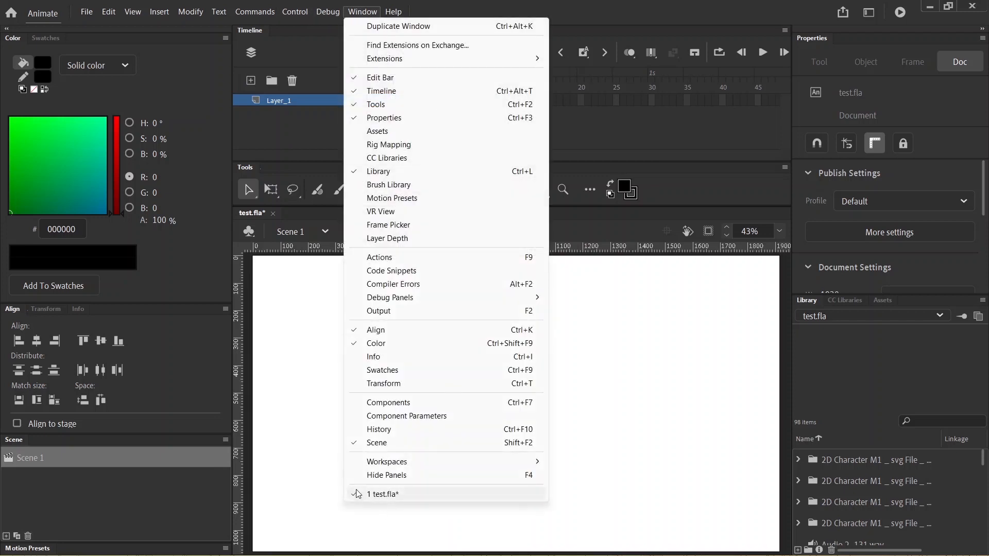
click(692, 196)
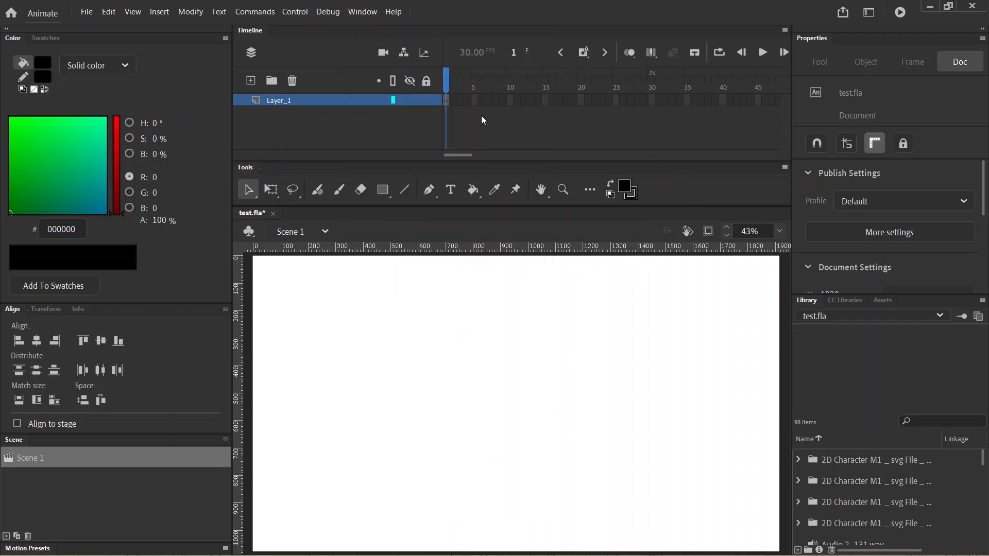
Step: Undock the Color and Align panel groups so they float over the middle of the workspace
drag(70, 40, 258, 234)
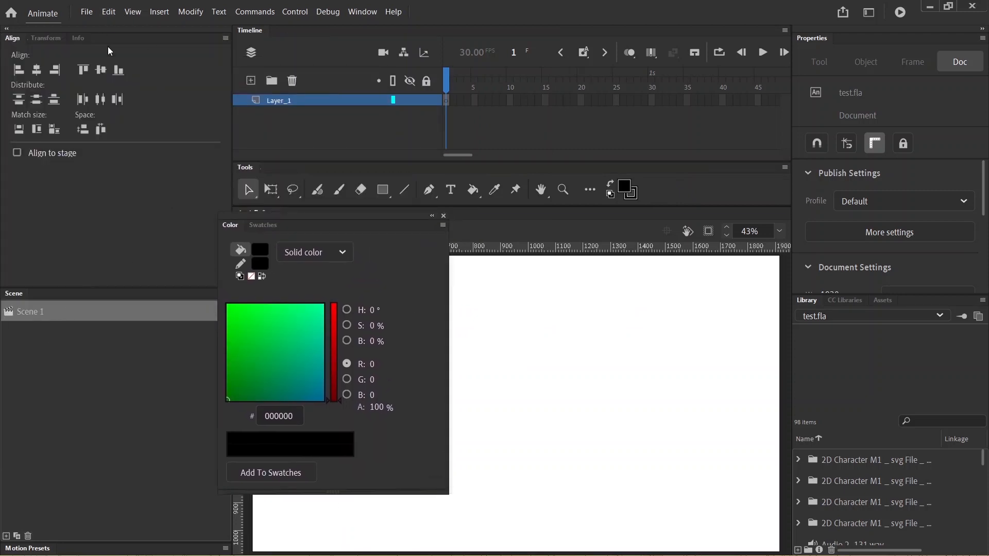
drag(108, 40, 419, 127)
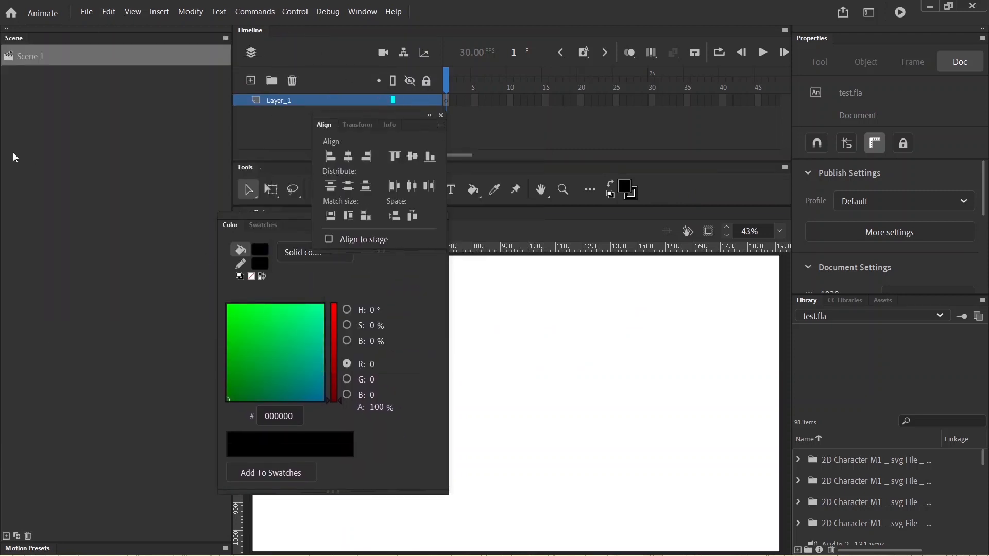
Step: Reset the Animator workspace to its original layout
click(362, 12)
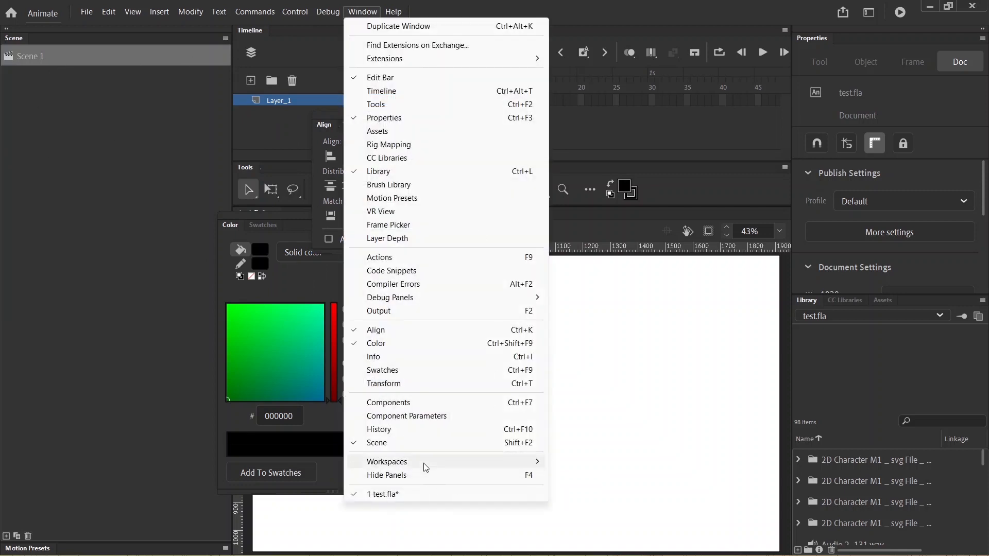
mouse_move(426, 461)
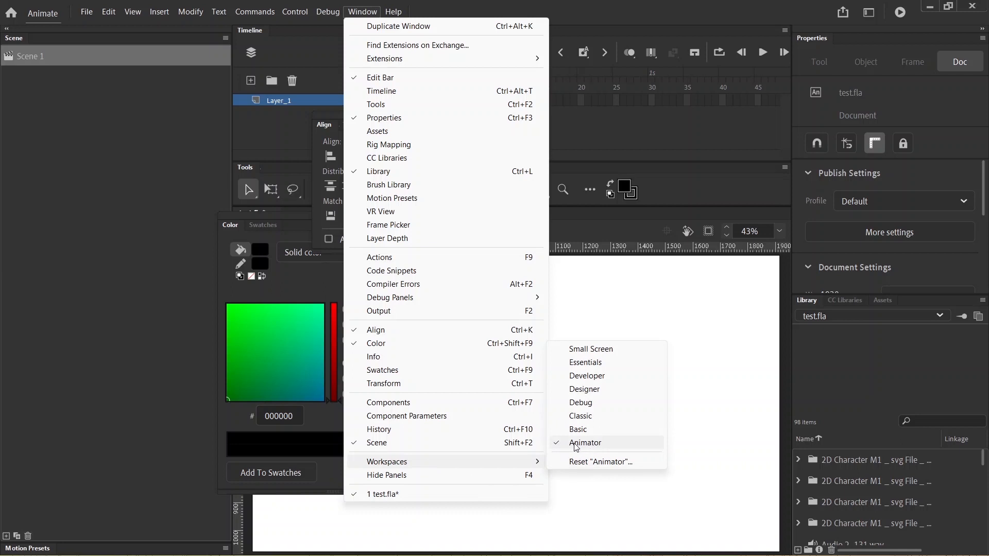
click(601, 466)
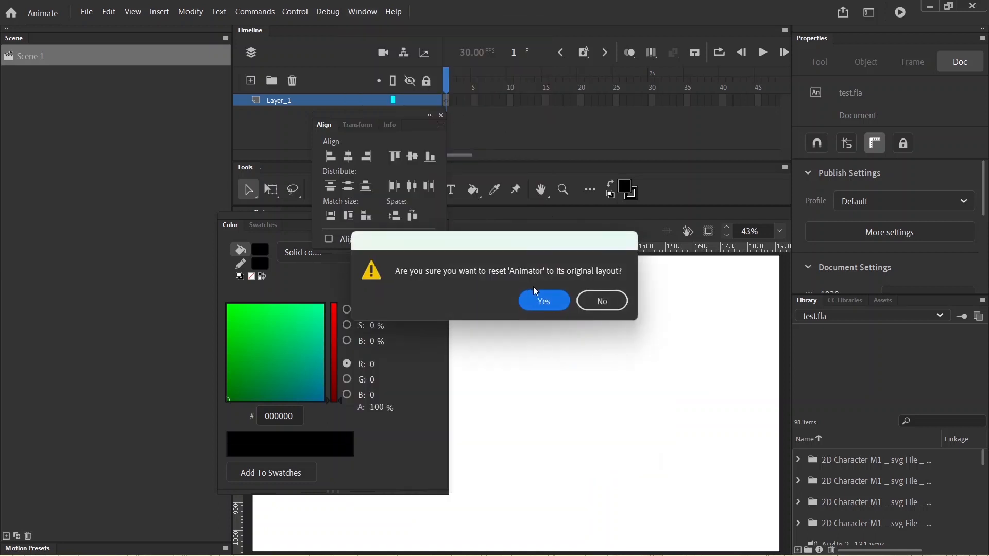
click(540, 300)
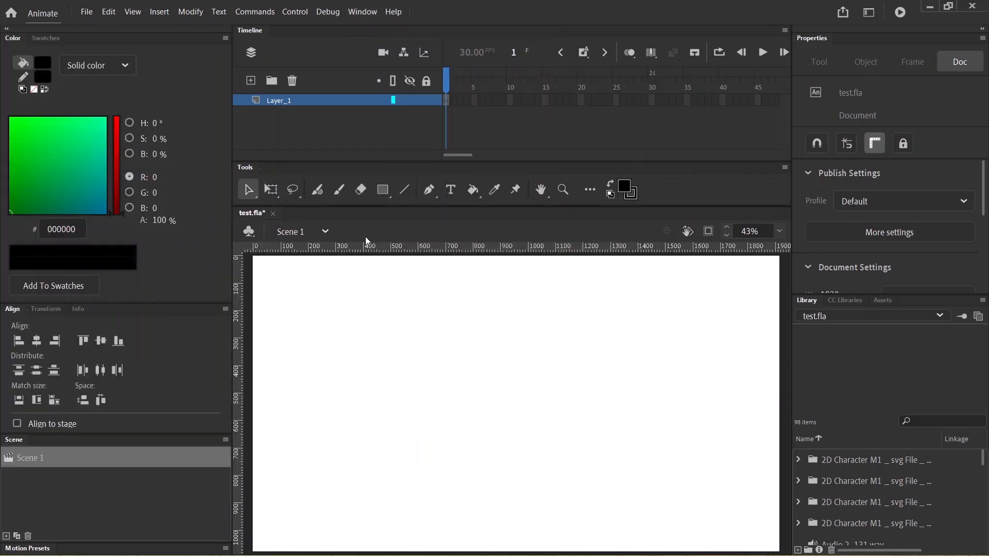
Step: Switch the layout to the Basic workspace
click(362, 12)
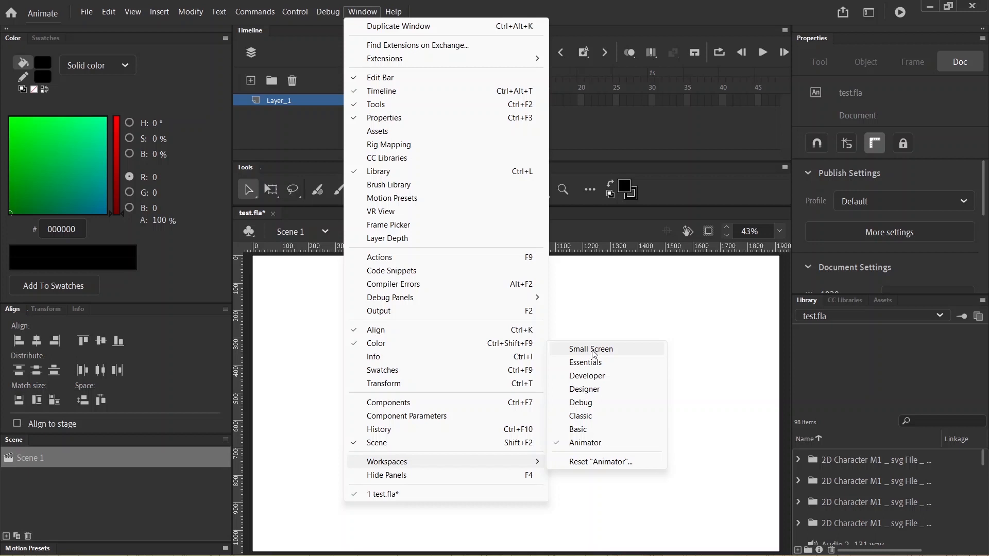
click(588, 432)
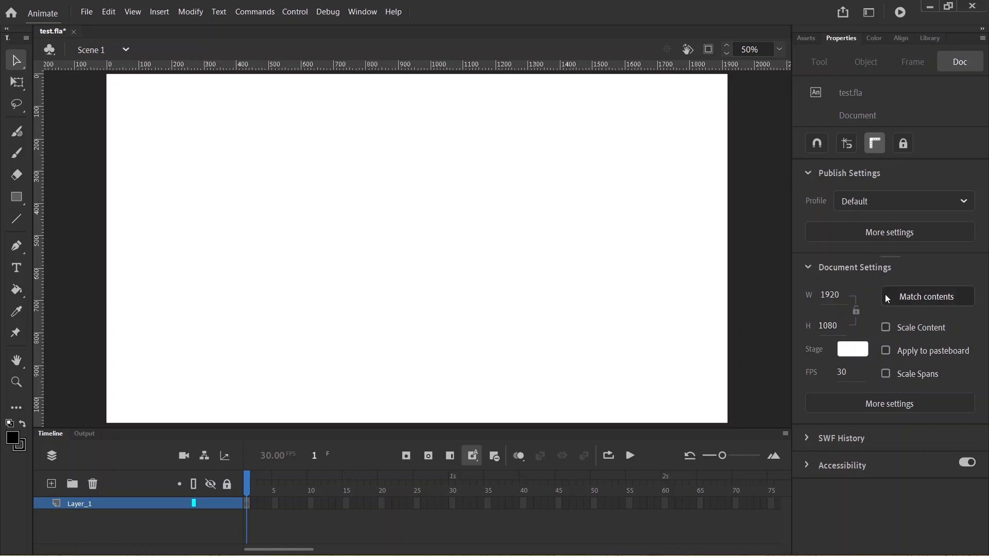
Step: Look through the Color, Align, Library and Assets panels of the Basic workspace and return to Properties
click(870, 40)
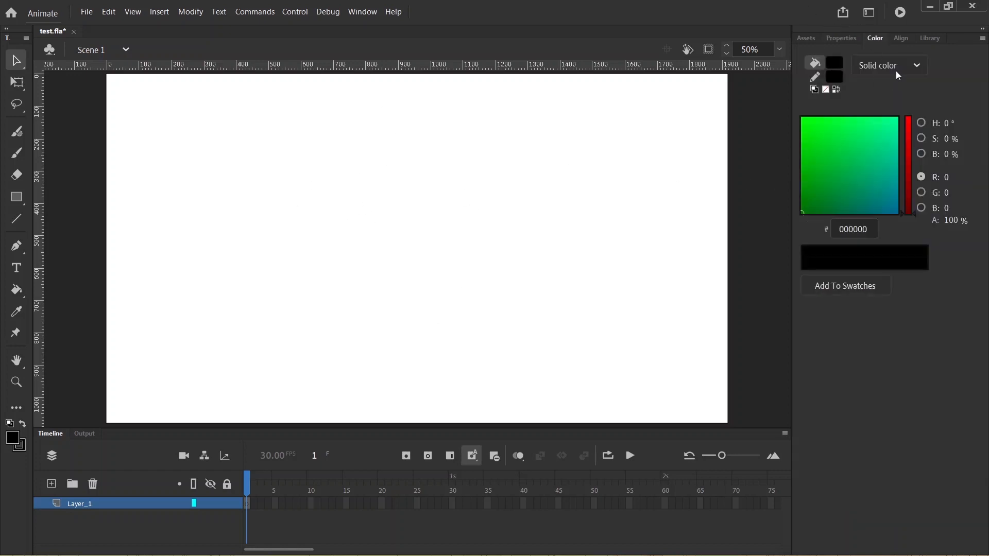
click(897, 40)
click(927, 41)
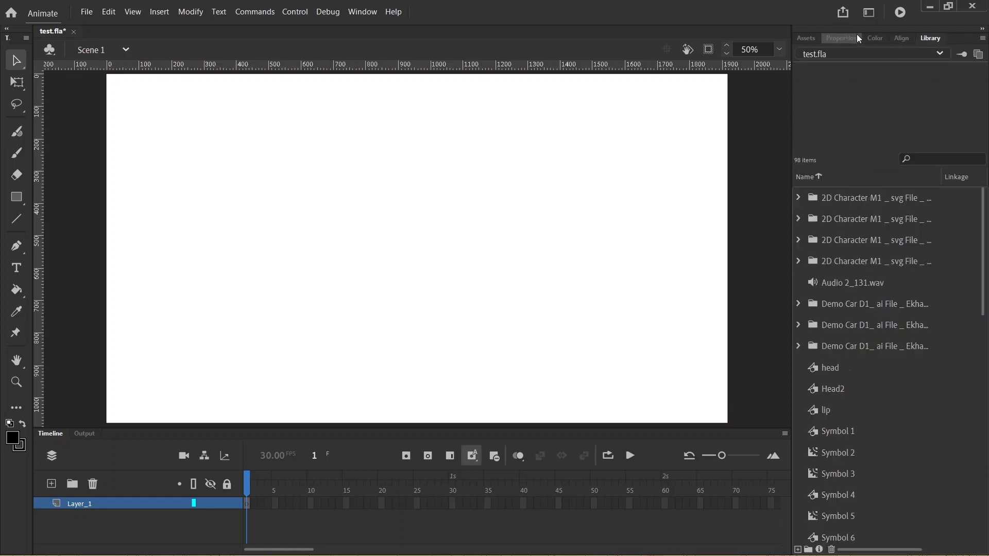
click(807, 36)
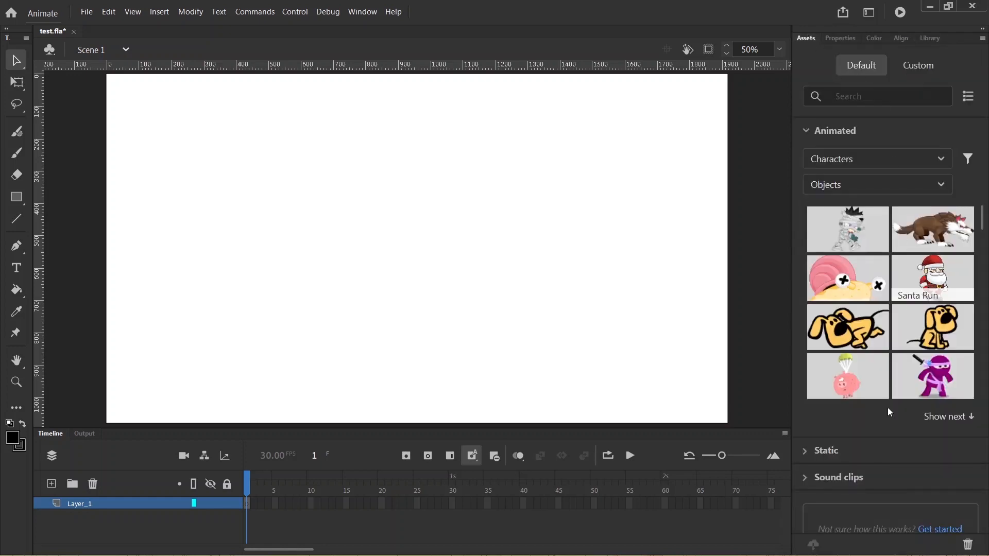
click(840, 39)
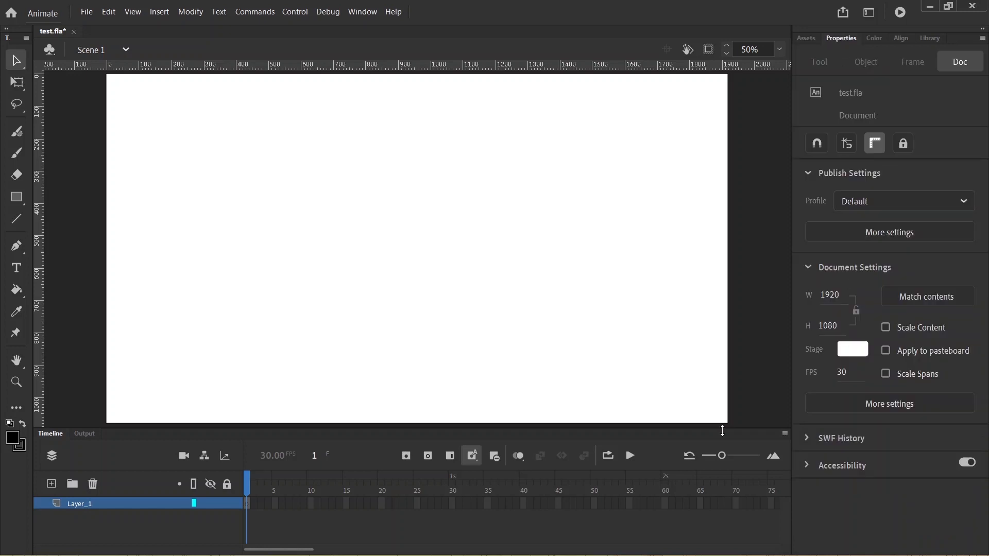